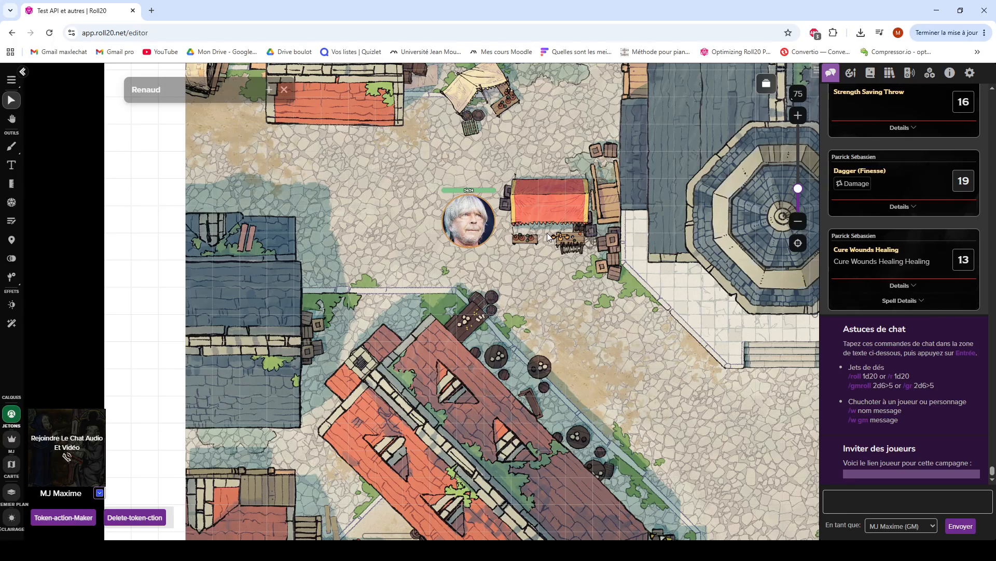
Step: Close the minimized character sheet, reopen it from the Renaud token on the map, and review its list of attacks
drag(548, 232, 508, 274)
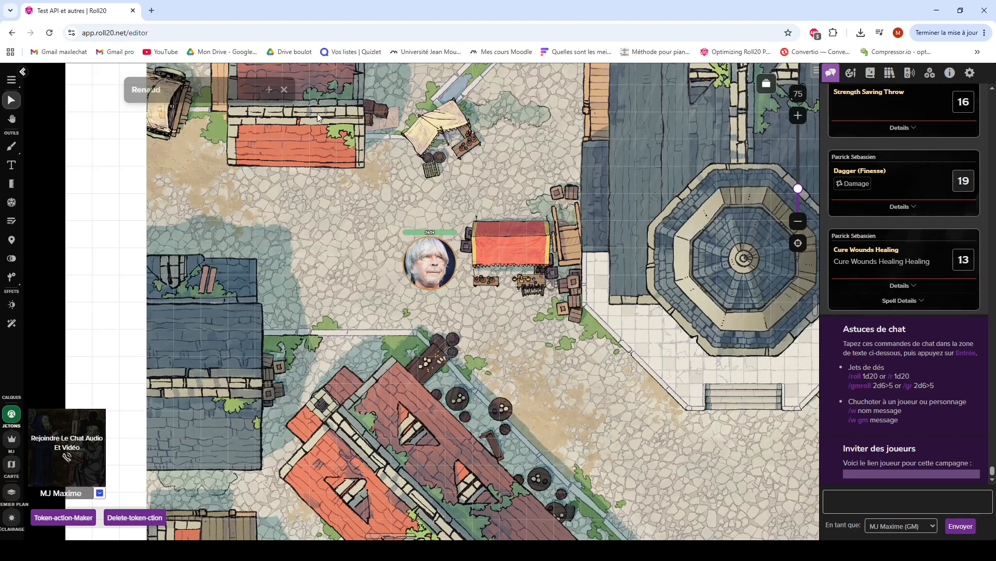
click(284, 91)
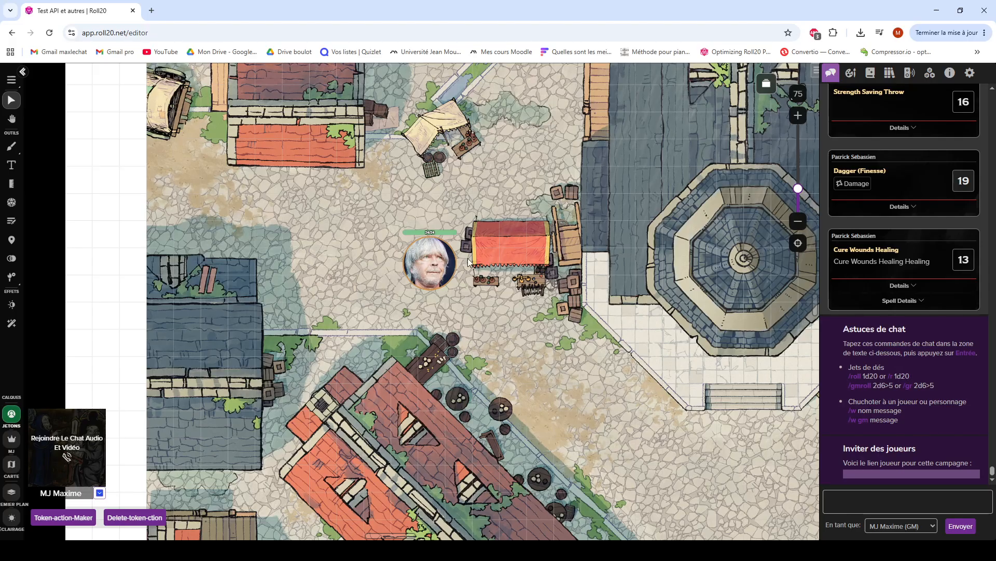
click(435, 265)
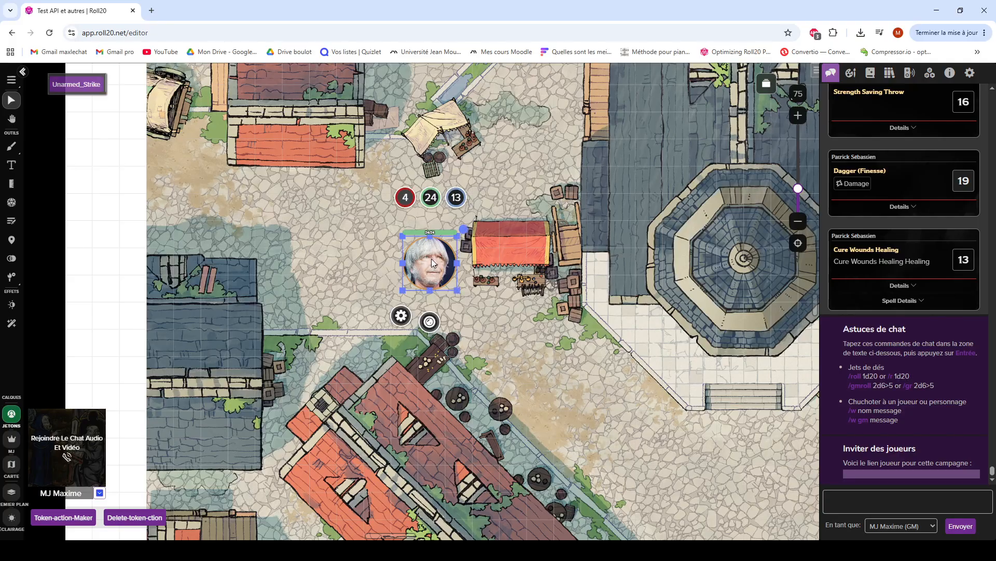
double_click(431, 259)
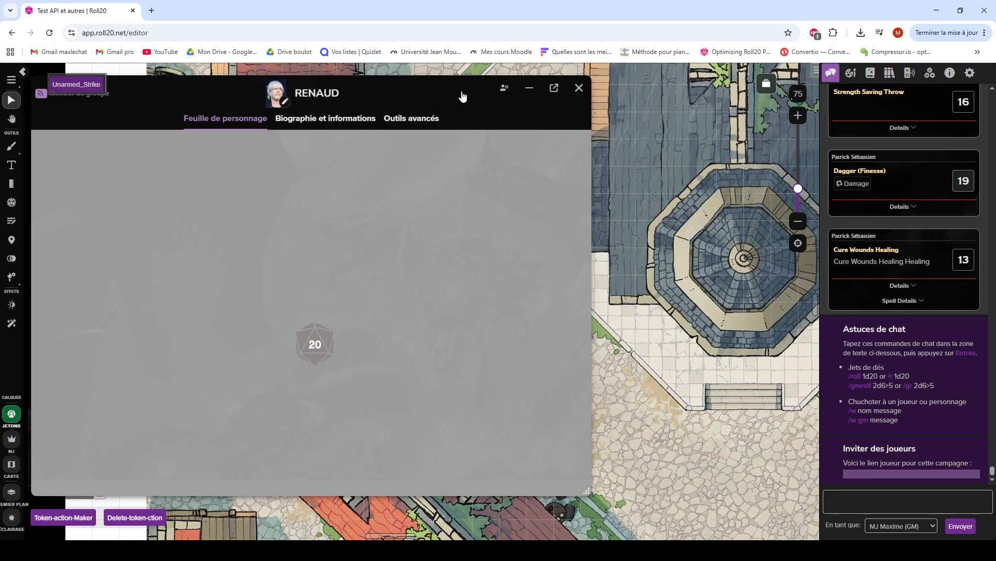
drag(460, 96, 495, 94)
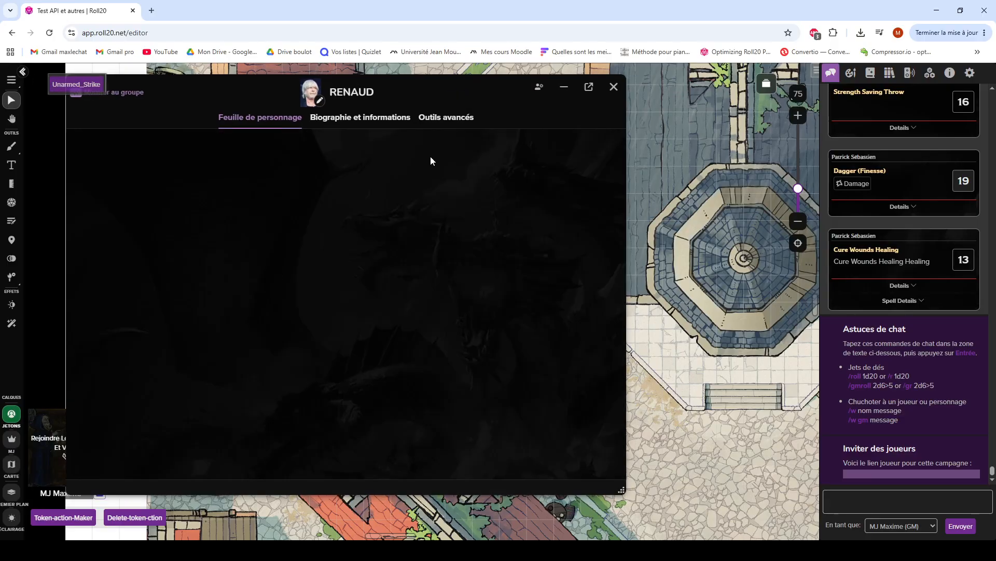
drag(438, 95, 509, 88)
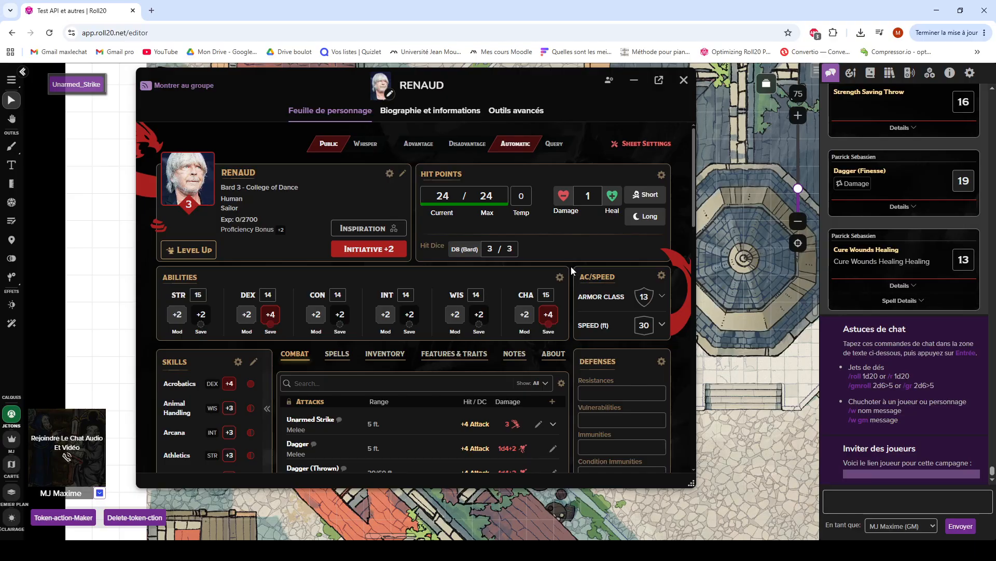
scroll(571, 266, down, 3)
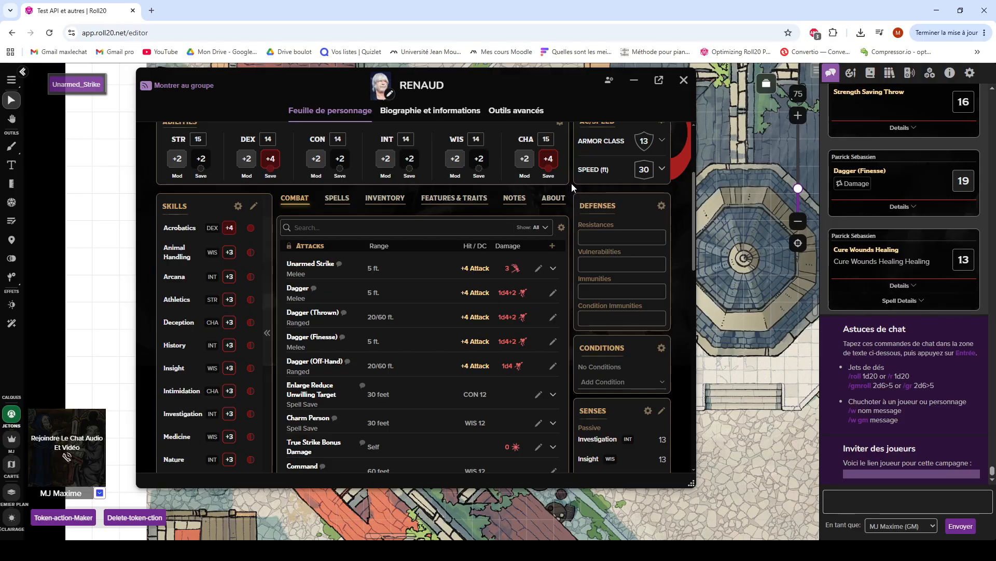
scroll(571, 184, down, 1)
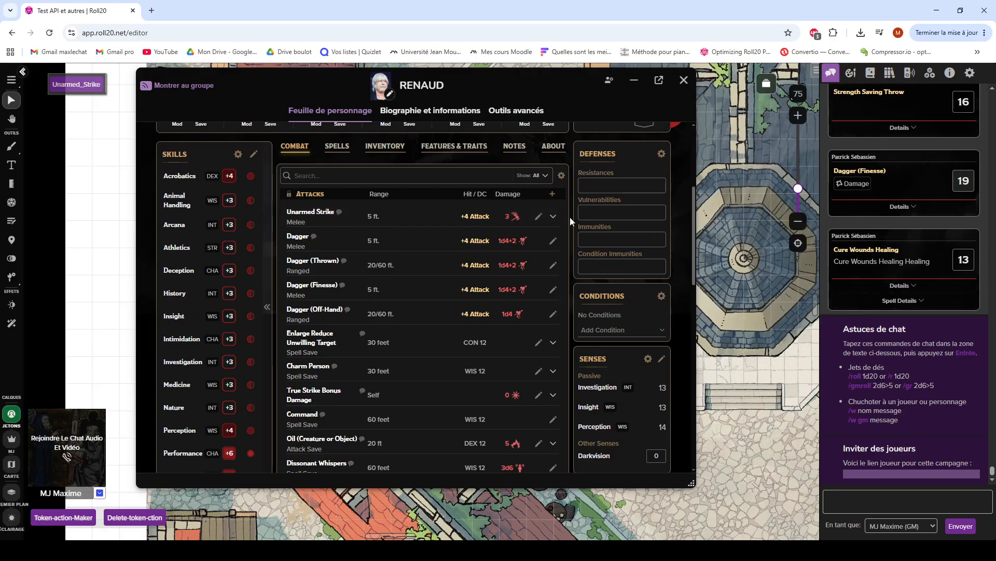
Step: Minimize the character sheet, select the Renaud token and roll its Unarmed Strike token action
drag(526, 91, 543, 100)
double_click(543, 100)
click(479, 278)
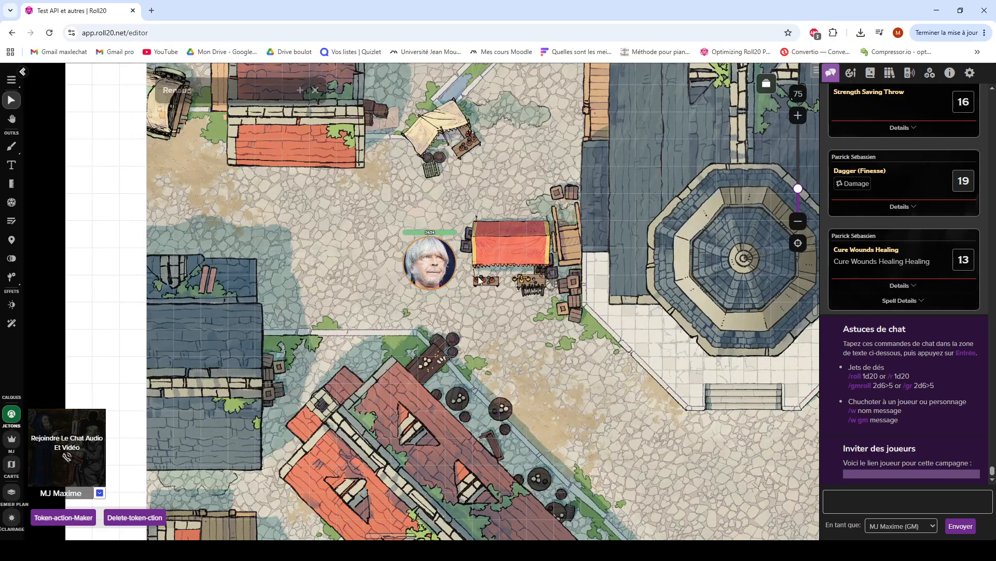
click(431, 263)
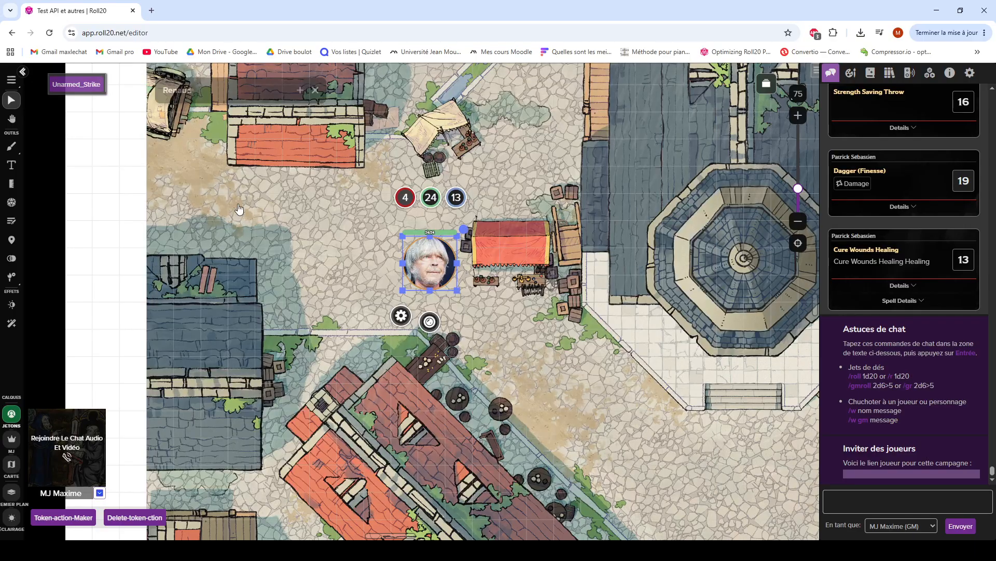
click(71, 89)
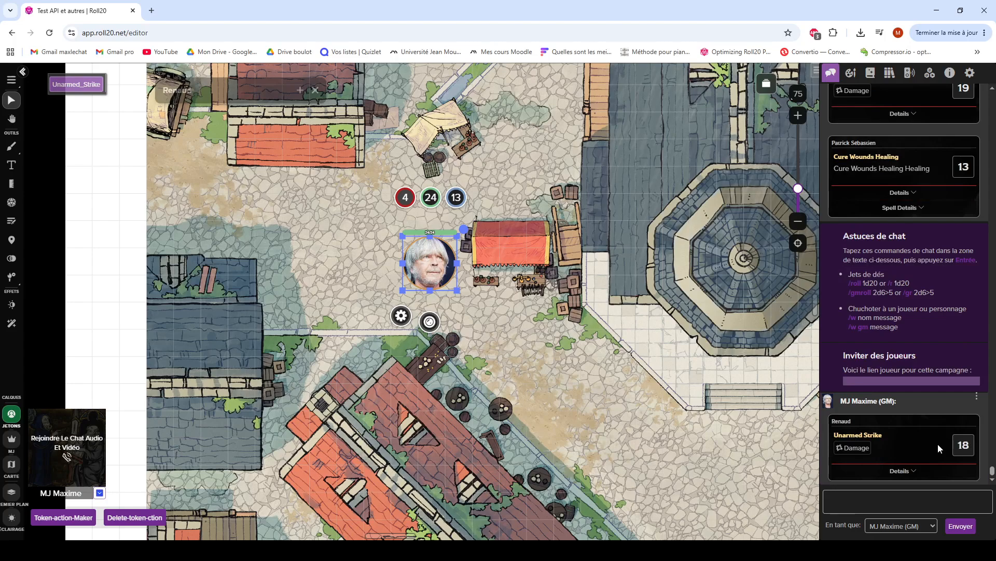
Step: Restore the character sheet and add the Dagger (Finesse) attack to the token action bar
double_click(234, 90)
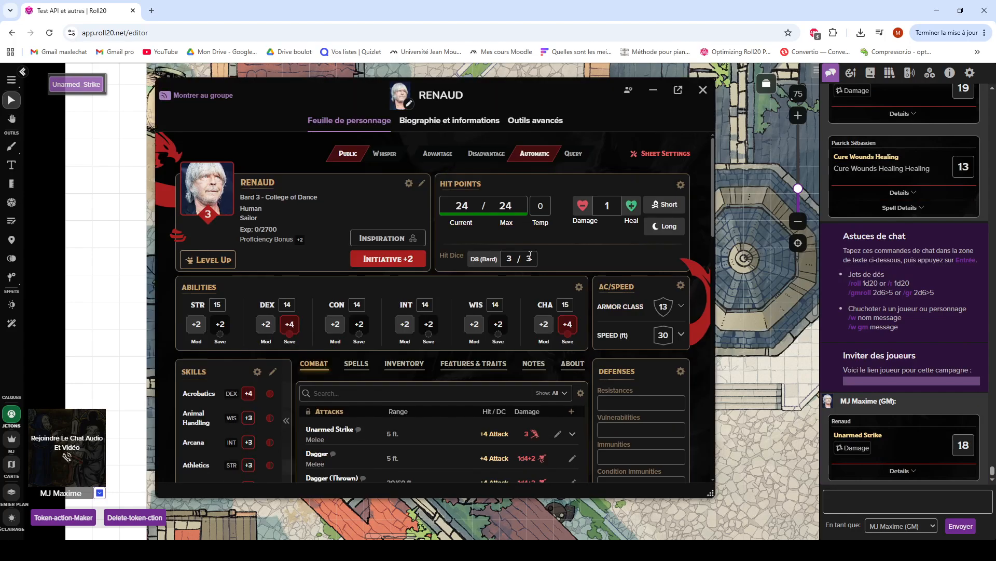
scroll(472, 377, down, 2)
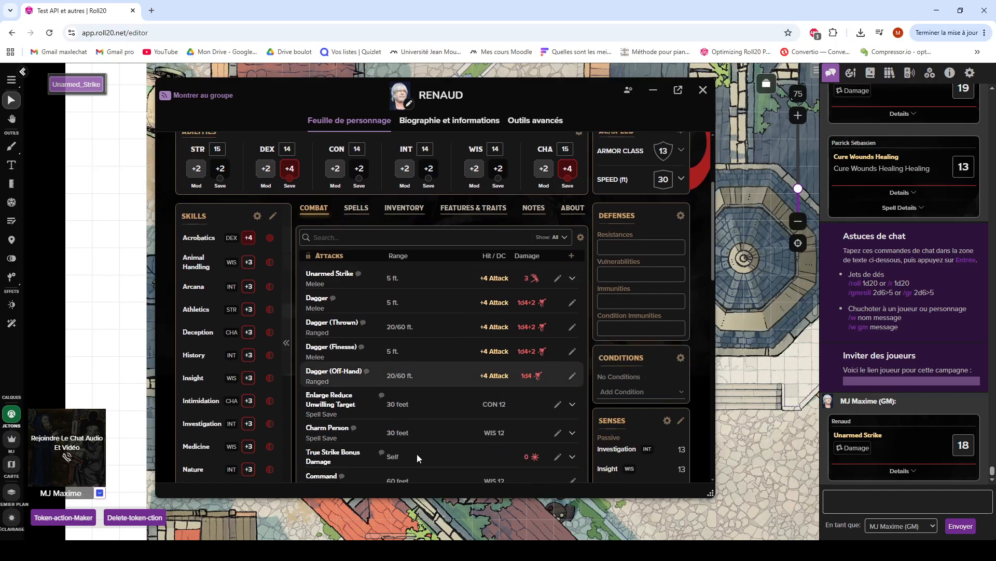
scroll(457, 384, down, 3)
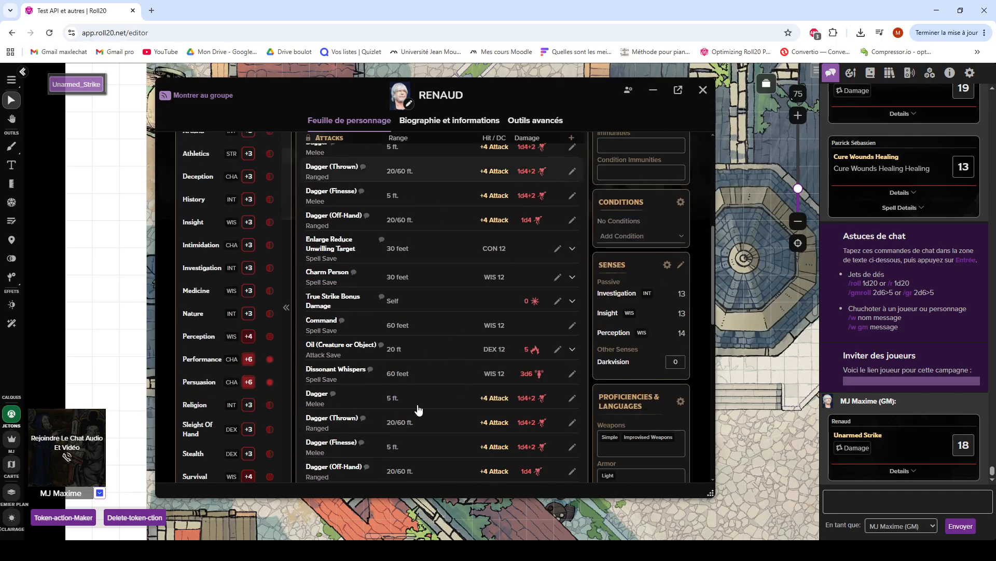
scroll(418, 405, down, 3)
scroll(425, 344, up, 5)
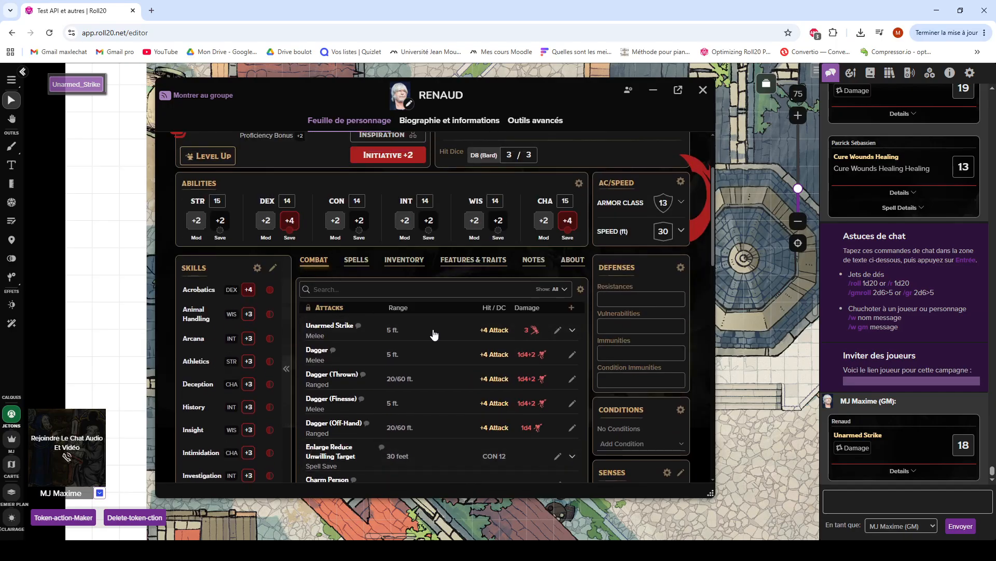
scroll(434, 332, down, 2)
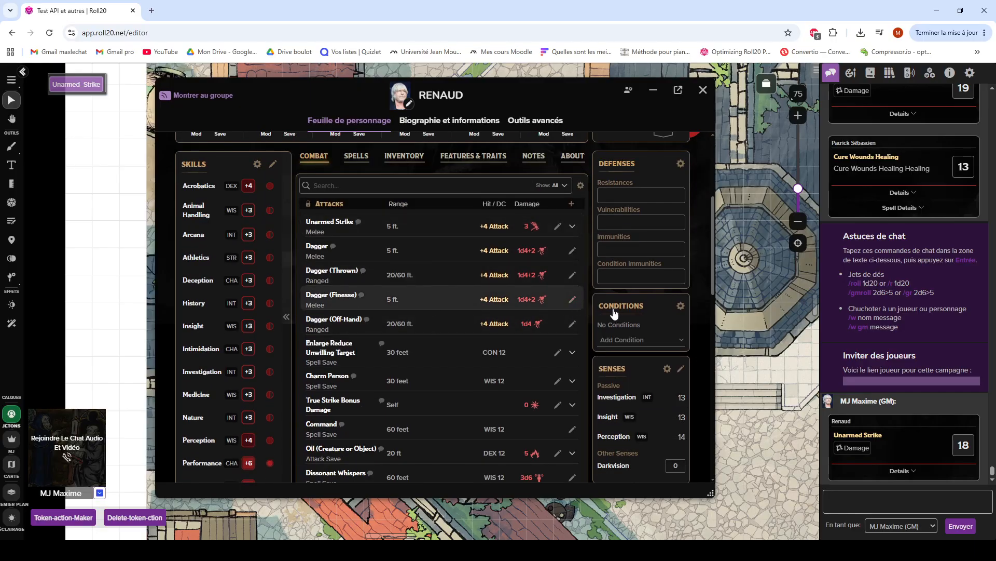
click(573, 301)
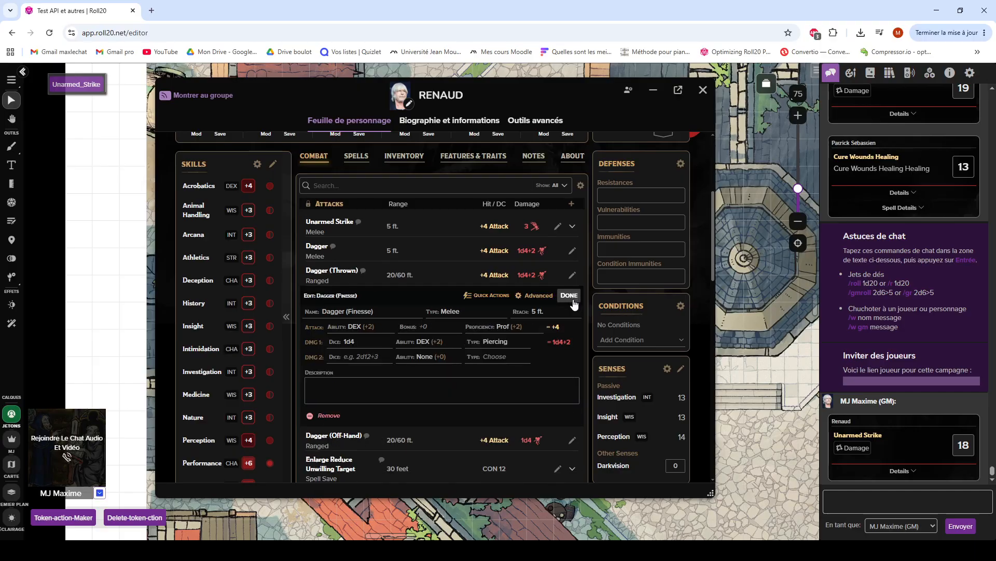
click(489, 296)
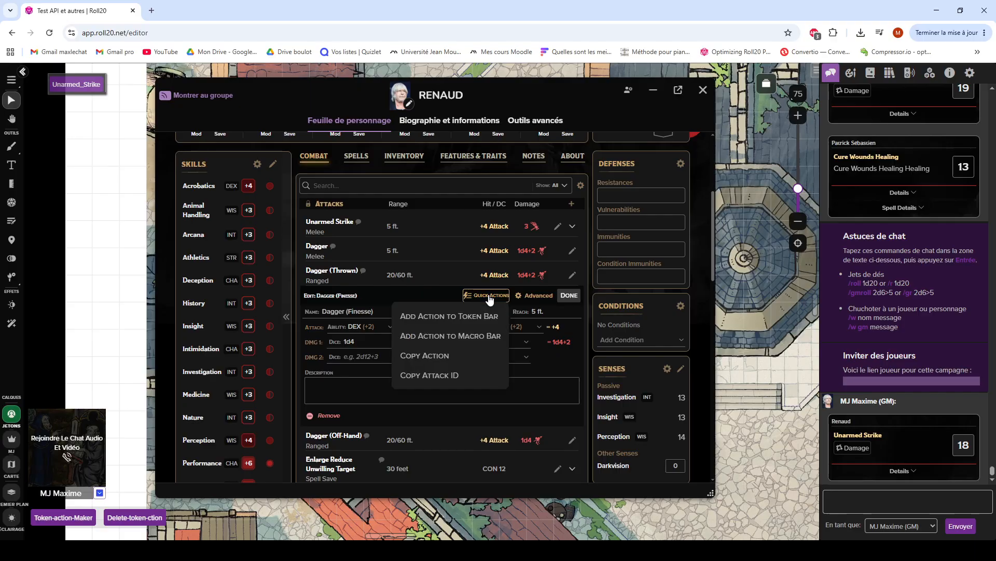
click(442, 317)
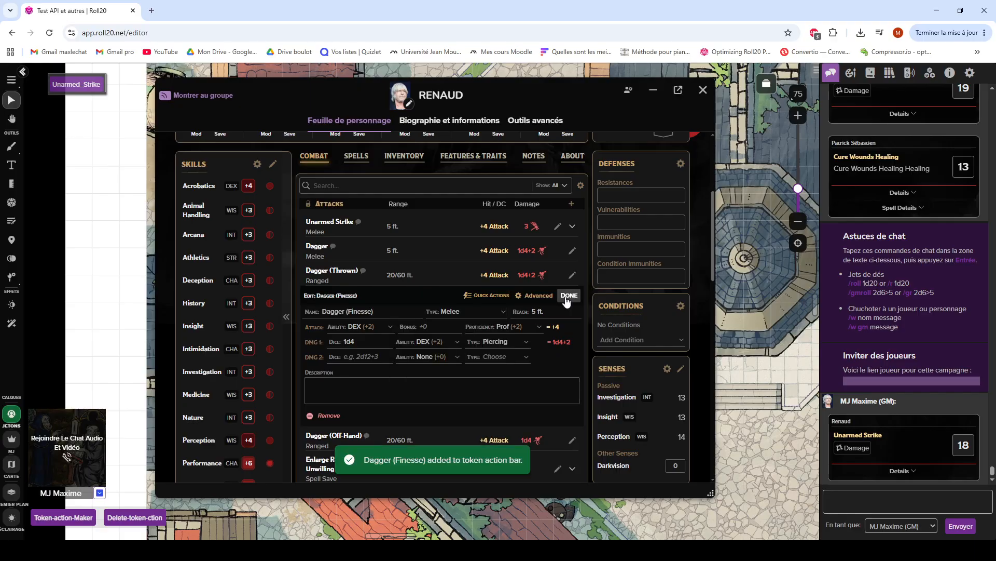
click(567, 296)
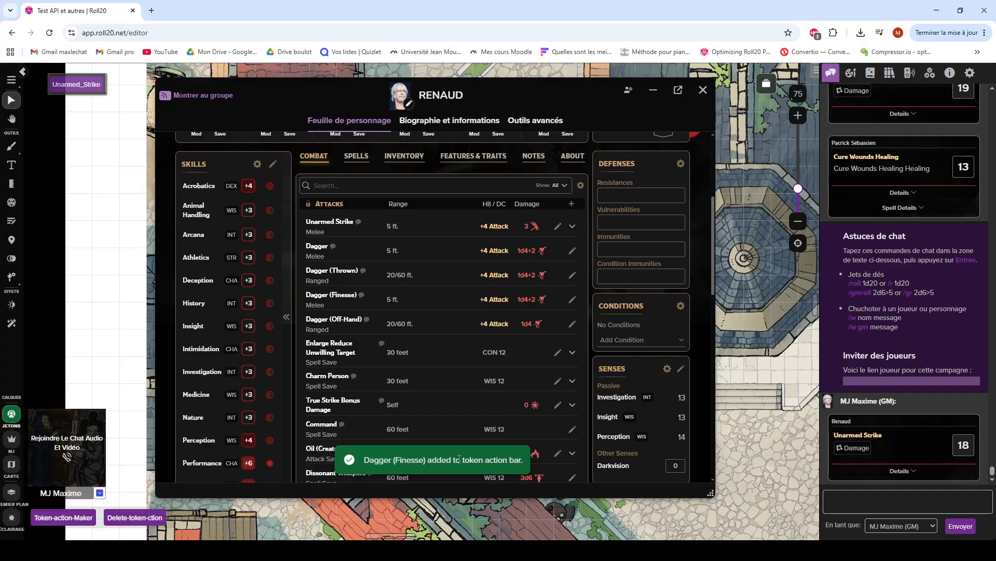
Step: Minimize the character sheet, reselect the Renaud token and roll its Dagger_Finesse token action
double_click(536, 94)
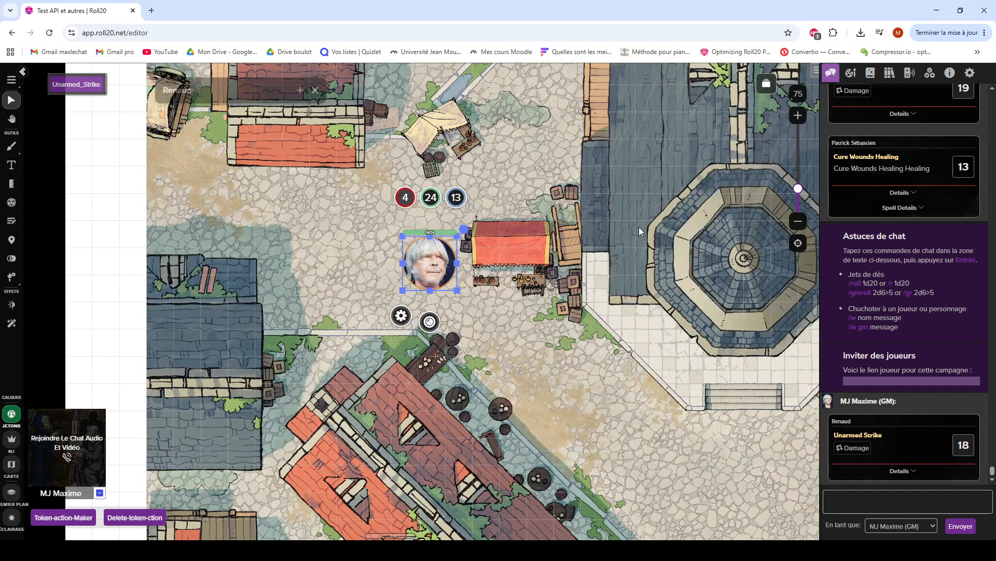
click(564, 302)
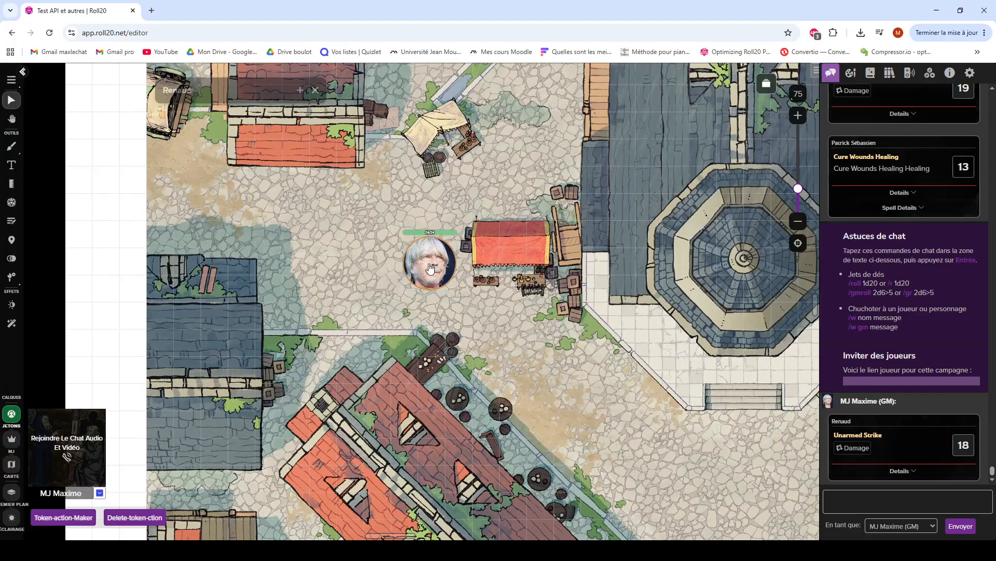
click(447, 264)
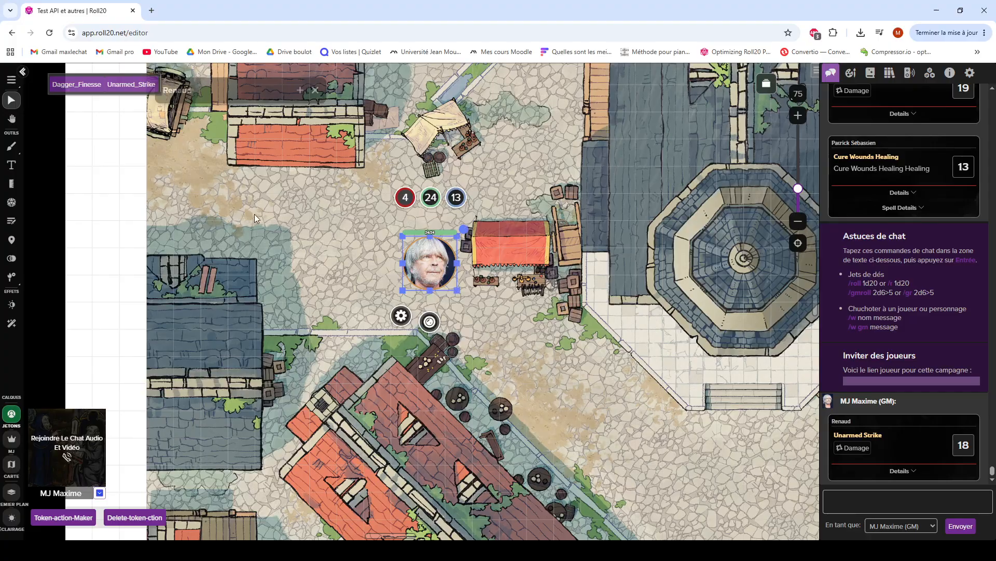
click(78, 85)
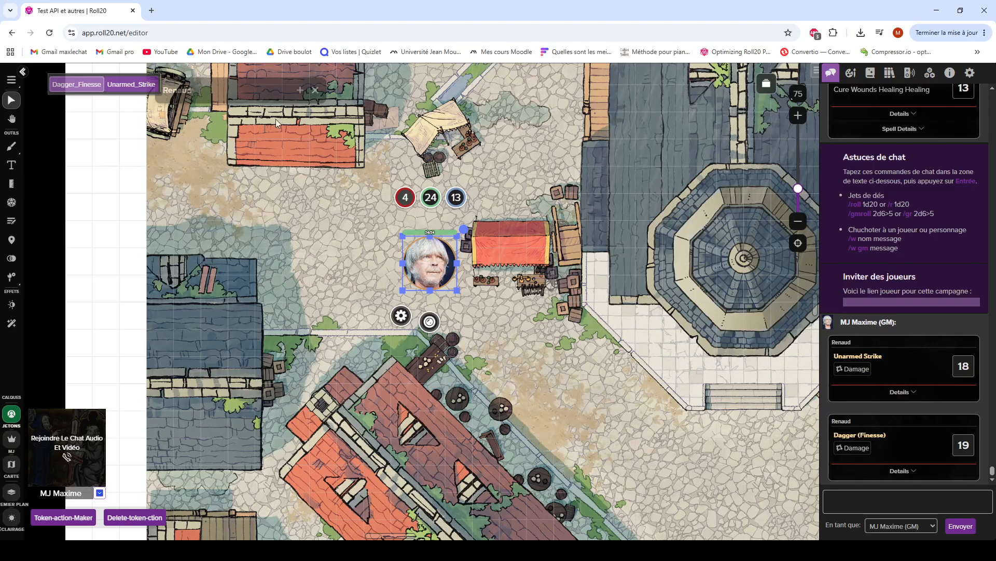
Step: Restore the character sheet and examine the combat section's attacks, actions, bonus actions, reactions and free actions
double_click(247, 89)
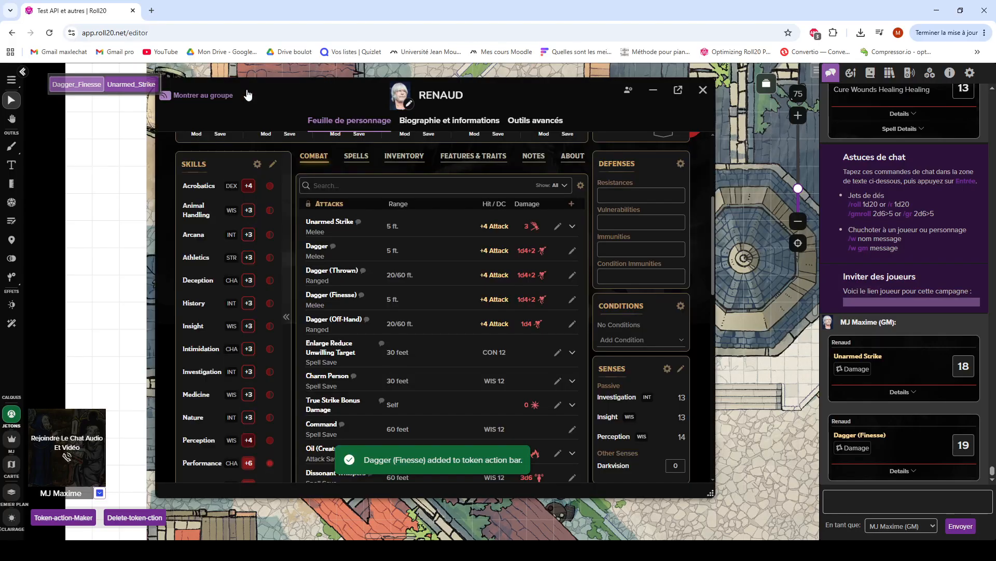
scroll(432, 408, down, 5)
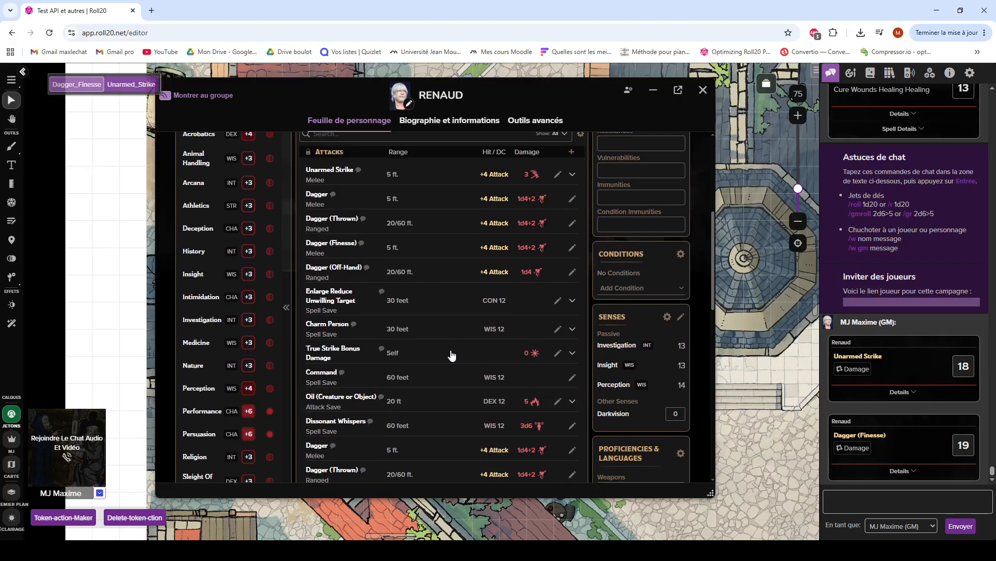
scroll(452, 351, down, 10)
scroll(503, 293, up, 3)
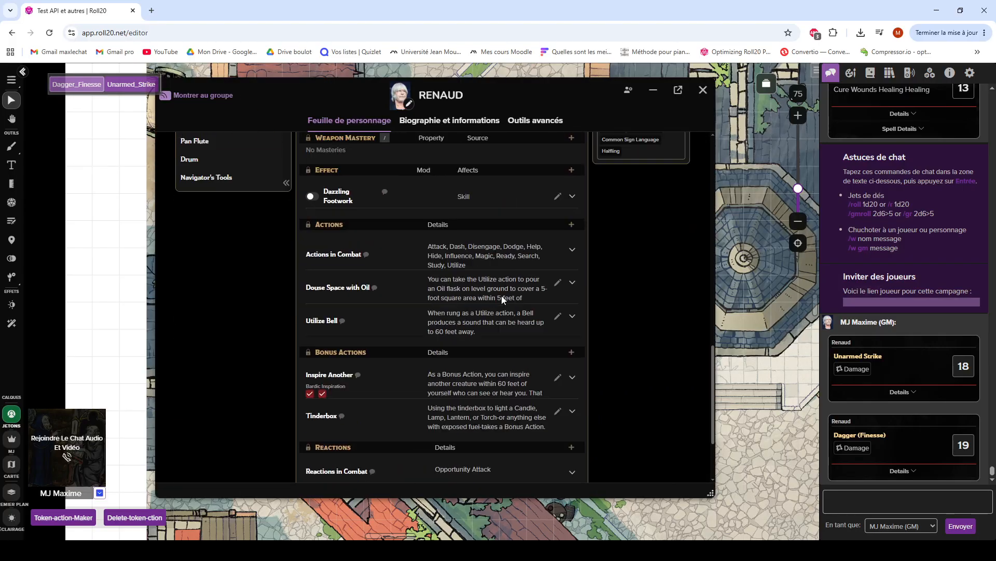
scroll(478, 333, down, 4)
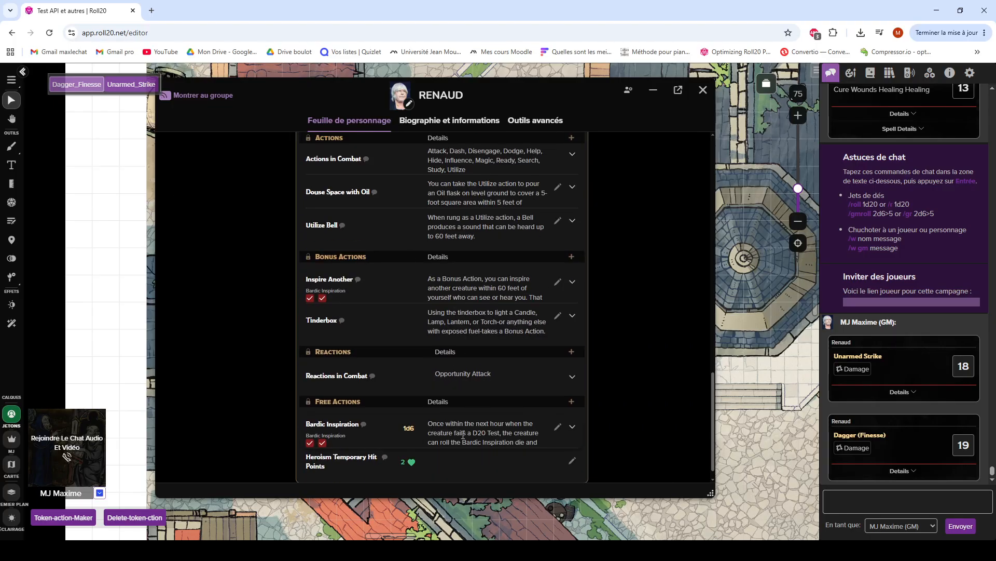
scroll(424, 425, down, 1)
scroll(442, 415, up, 8)
scroll(457, 403, up, 5)
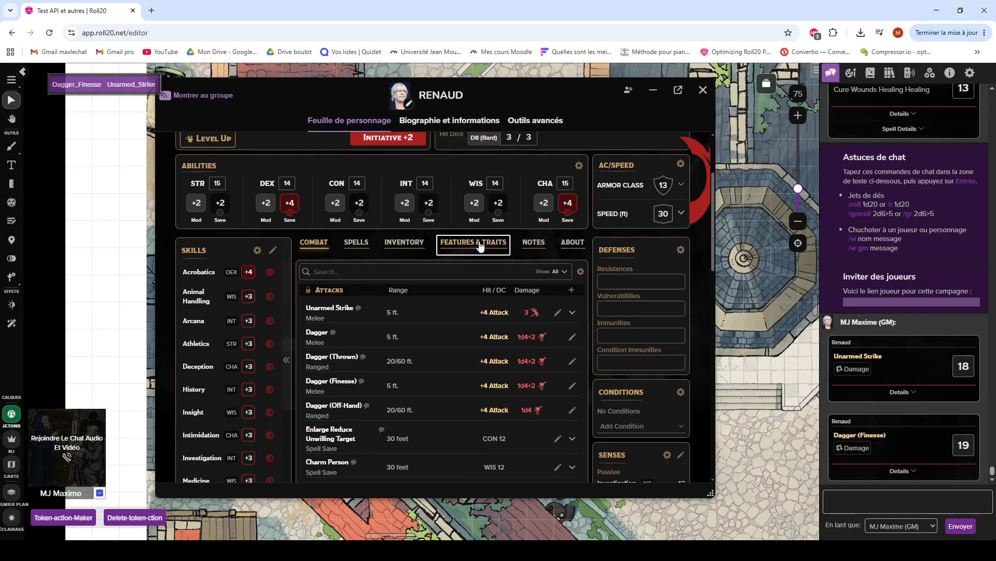
Step: Examine the character's class features, species traits and feats in the Features & Traits section
click(443, 247)
scroll(428, 332, down, 3)
scroll(428, 328, down, 1)
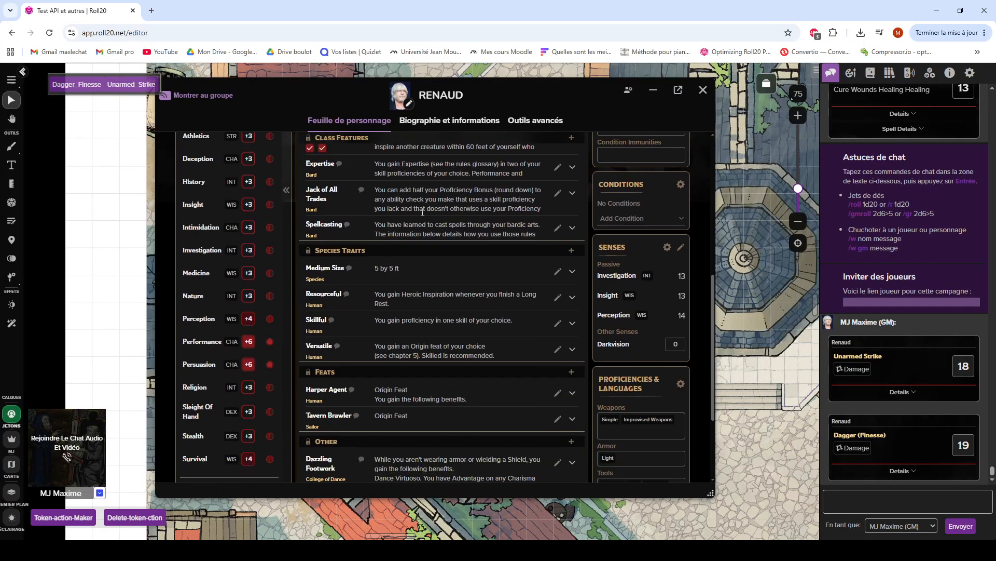
scroll(432, 325, down, 2)
scroll(433, 388, up, 6)
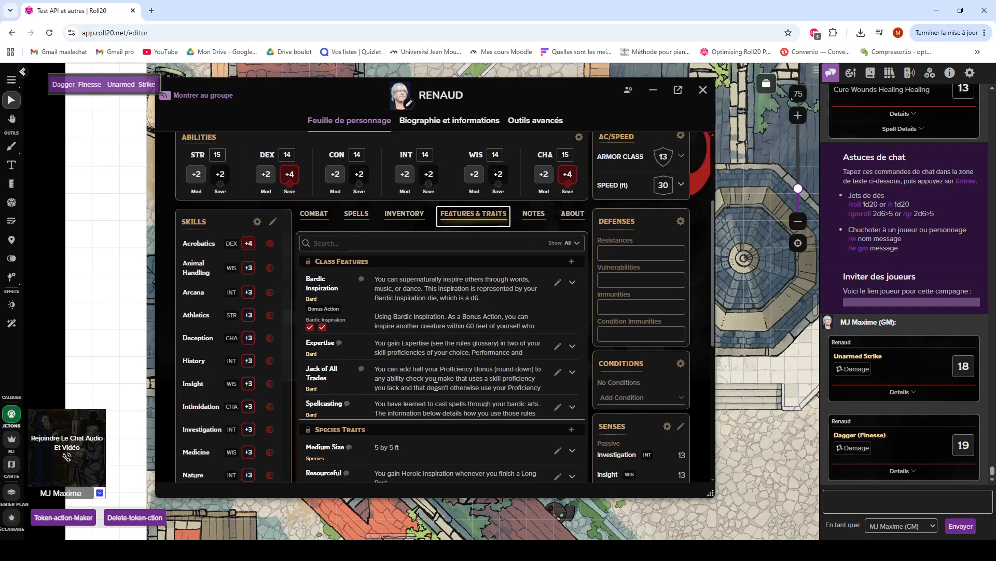
Step: Add the Cure Wounds spell from the character's spell list to the token action bar and finish editing it
click(403, 319)
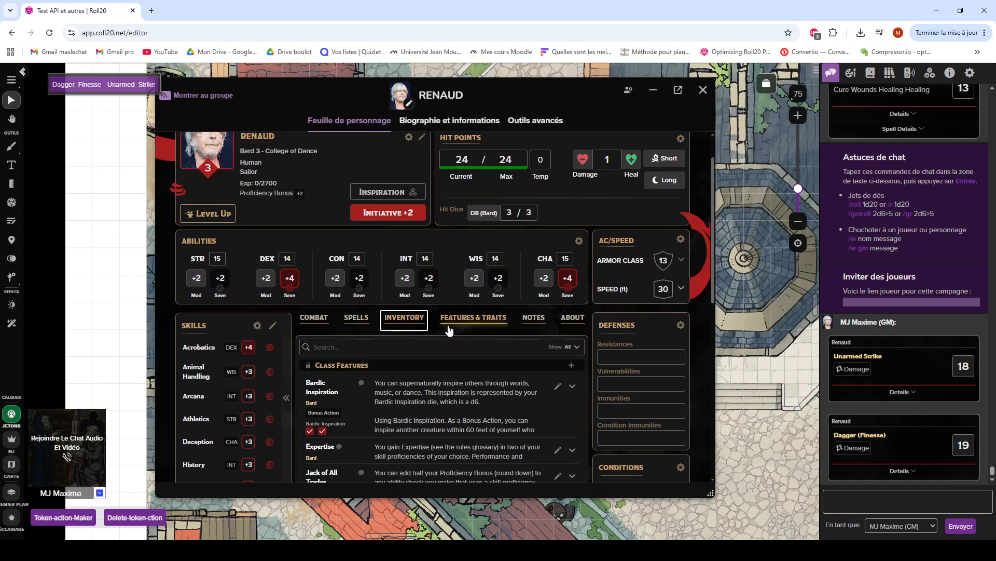
click(357, 320)
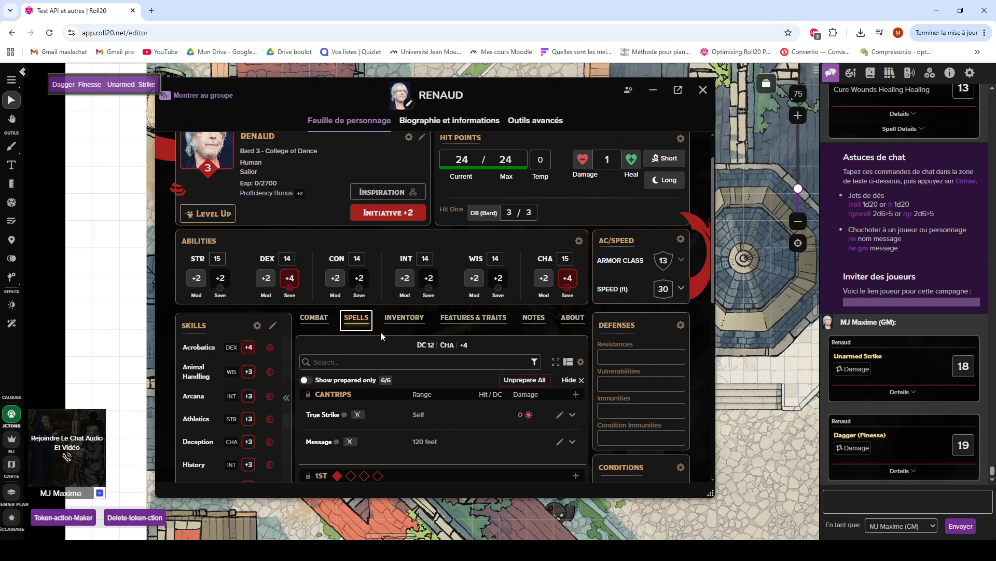
scroll(381, 332, down, 4)
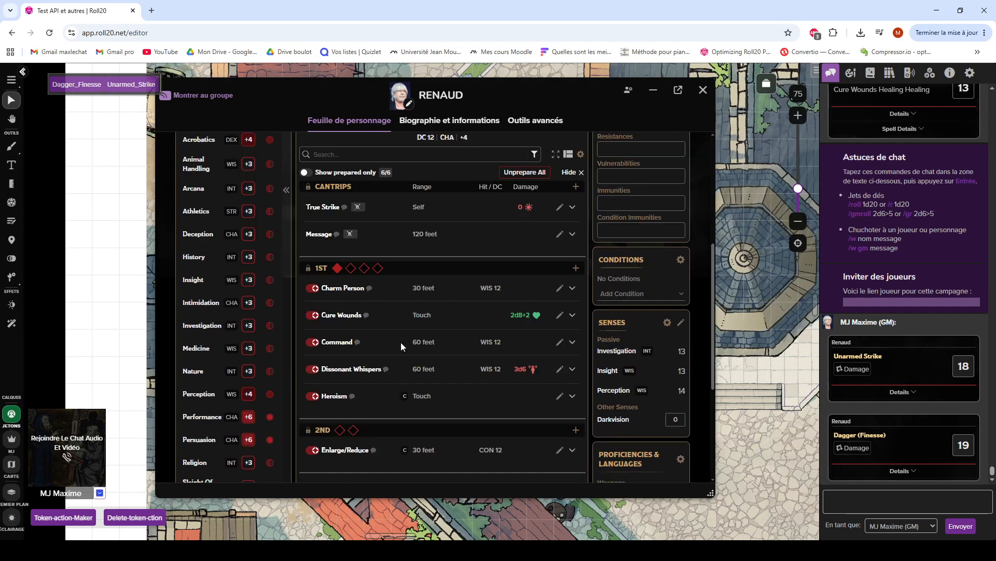
click(560, 316)
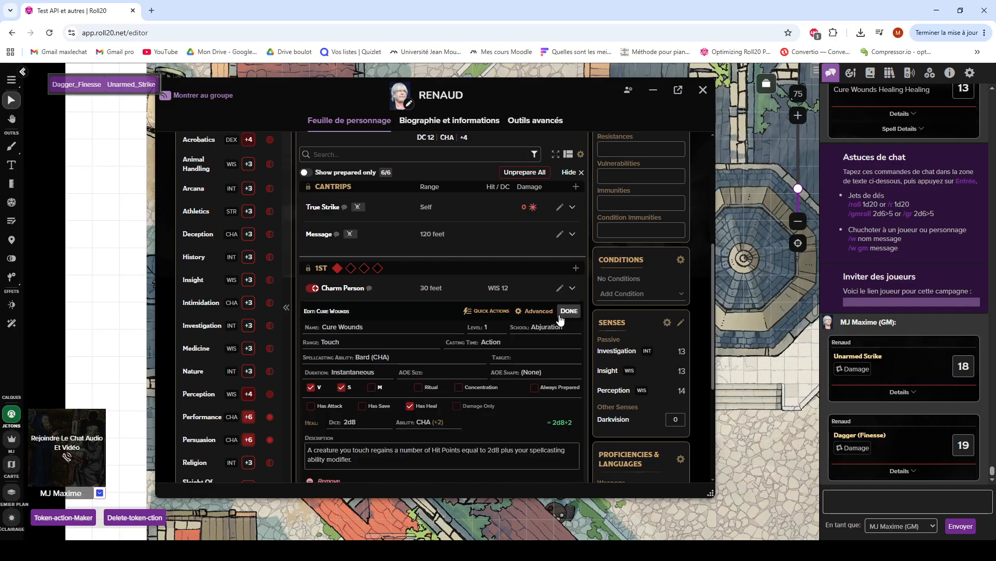
click(480, 311)
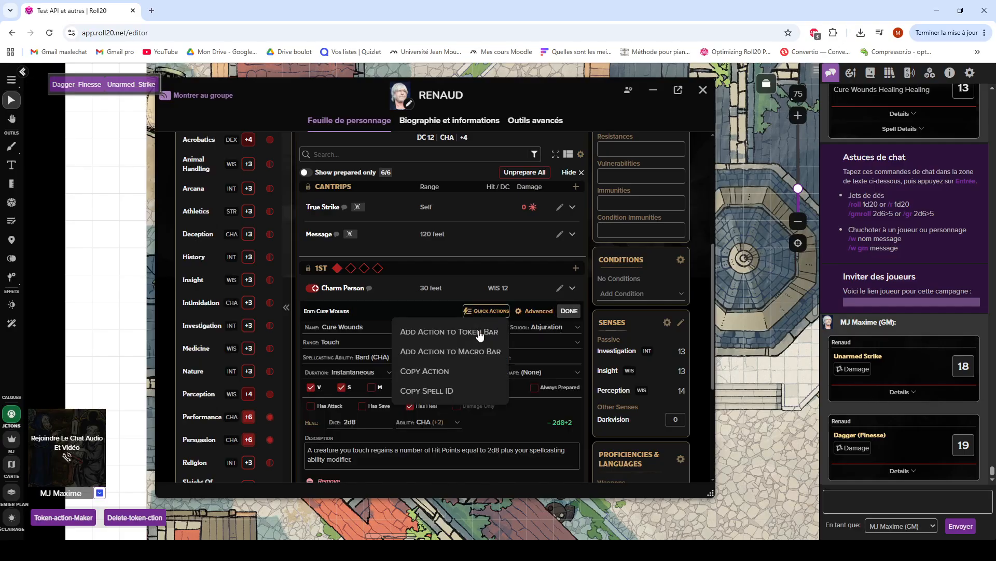
click(448, 333)
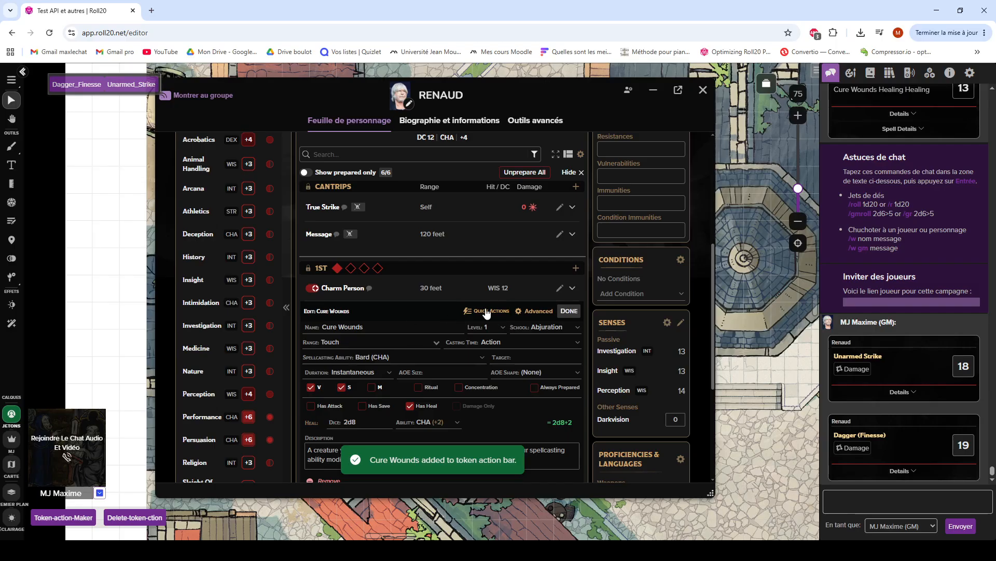
click(570, 311)
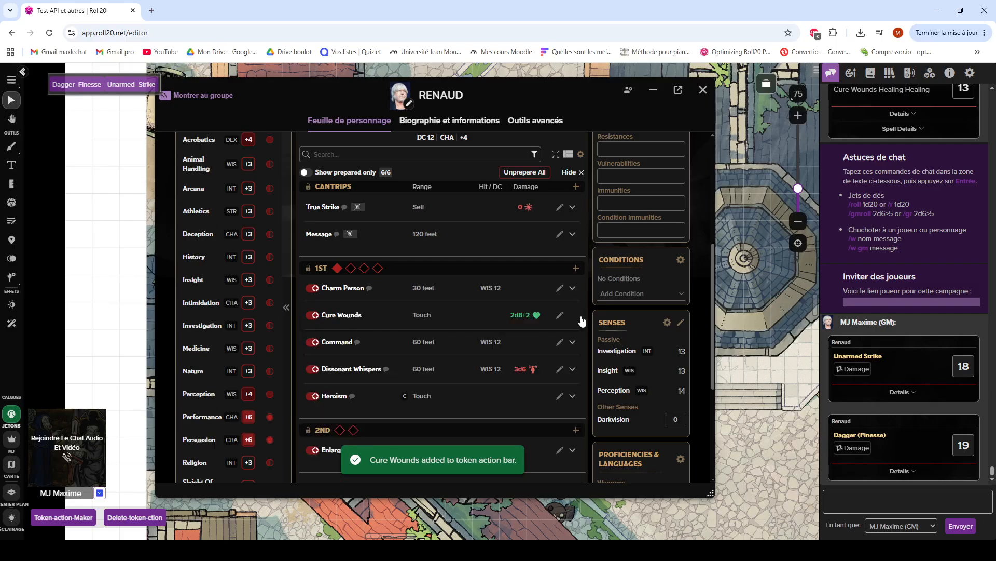
Step: Minimize the character sheet, cast Cure Wounds at a higher level from the reselected Renaud token and expand the healing roll's details
scroll(520, 343, up, 2)
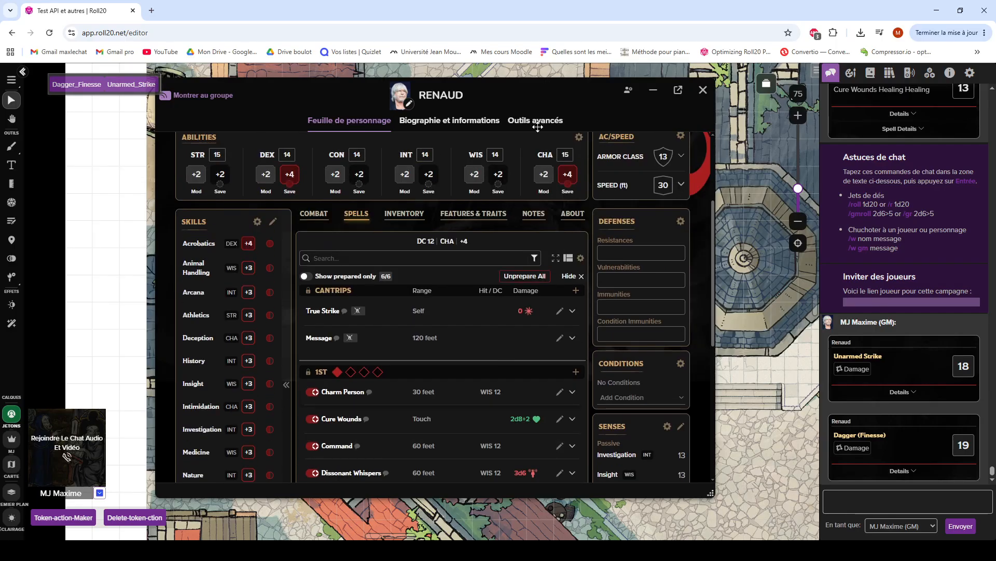
double_click(531, 97)
click(552, 304)
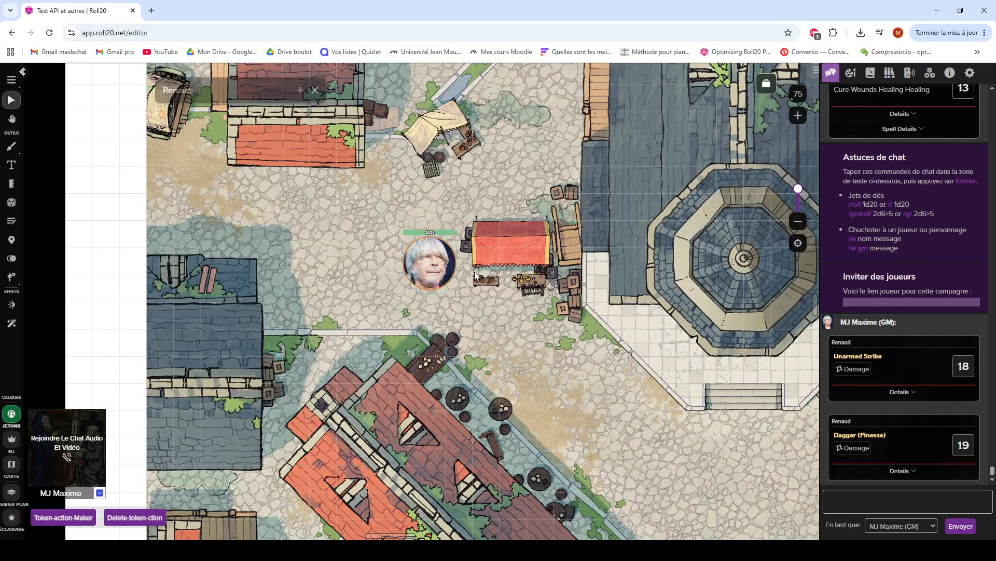
click(430, 262)
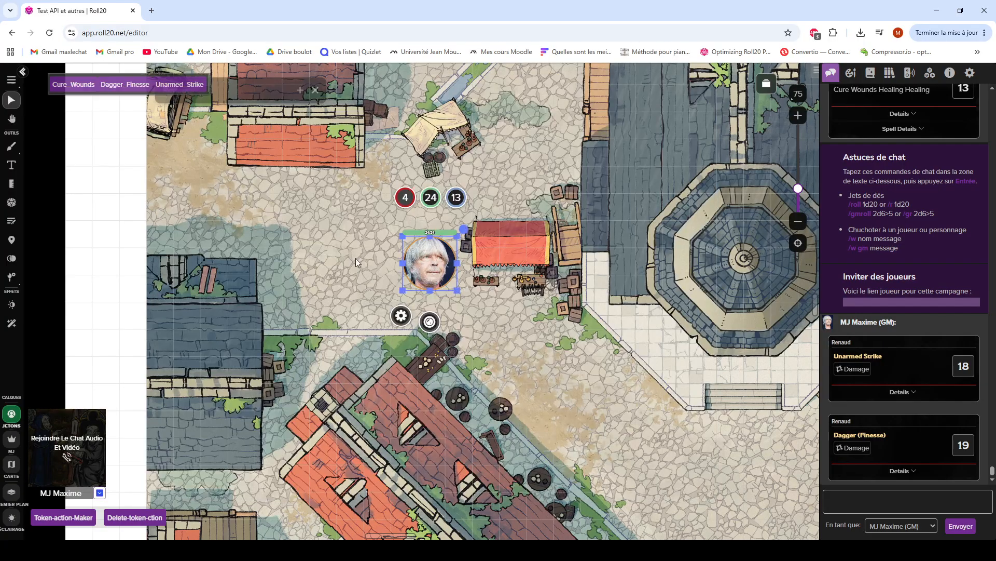
click(73, 84)
click(442, 271)
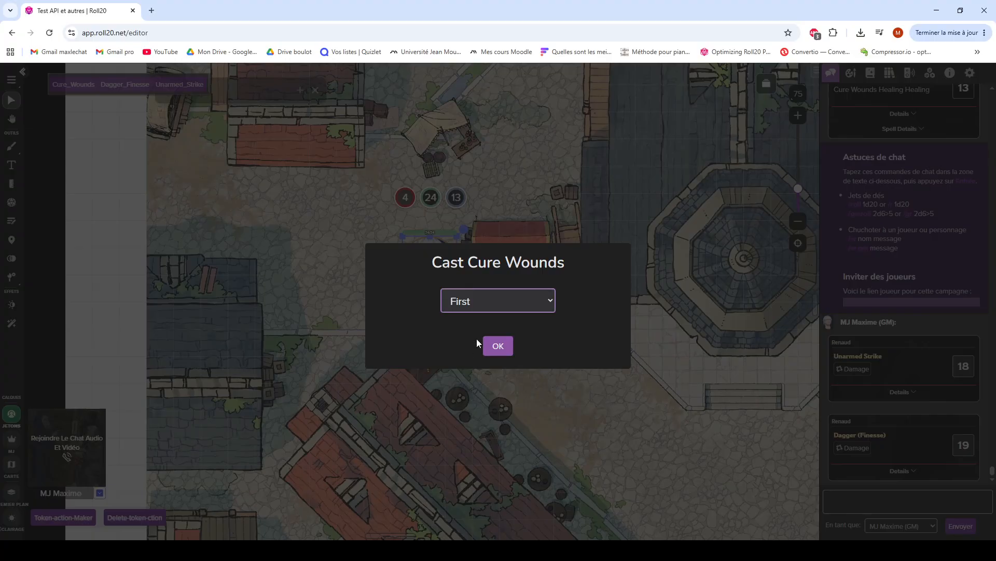
click(490, 331)
click(499, 346)
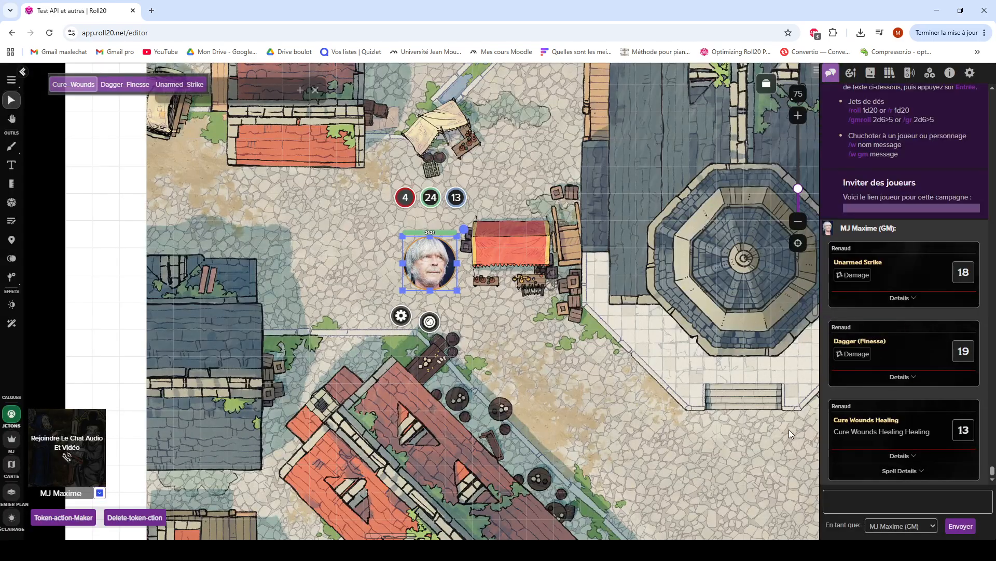
click(902, 456)
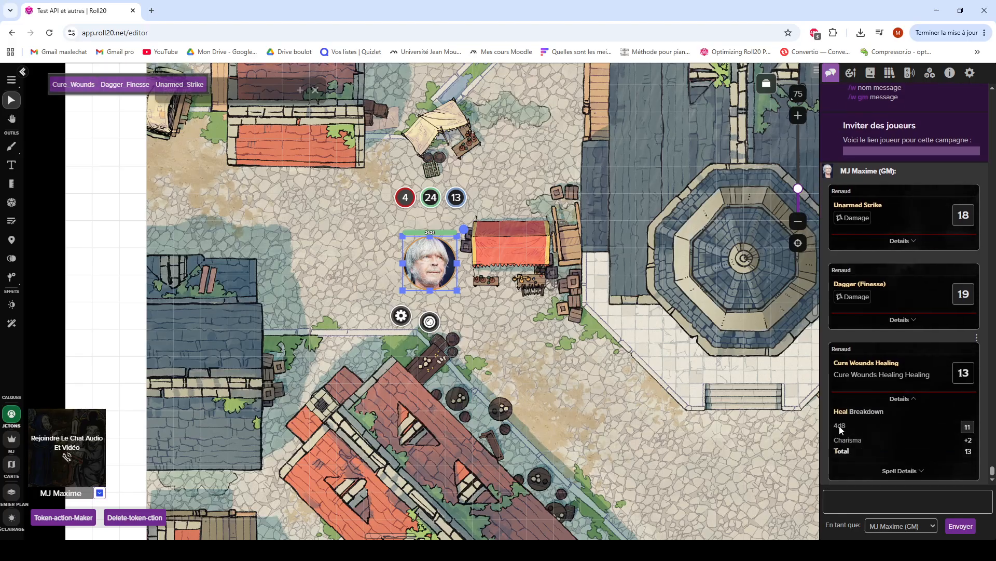
Step: Restore the minimized character sheet, add the skill checks to the token action bar and save the skills dialog
drag(253, 89, 269, 125)
click(297, 221)
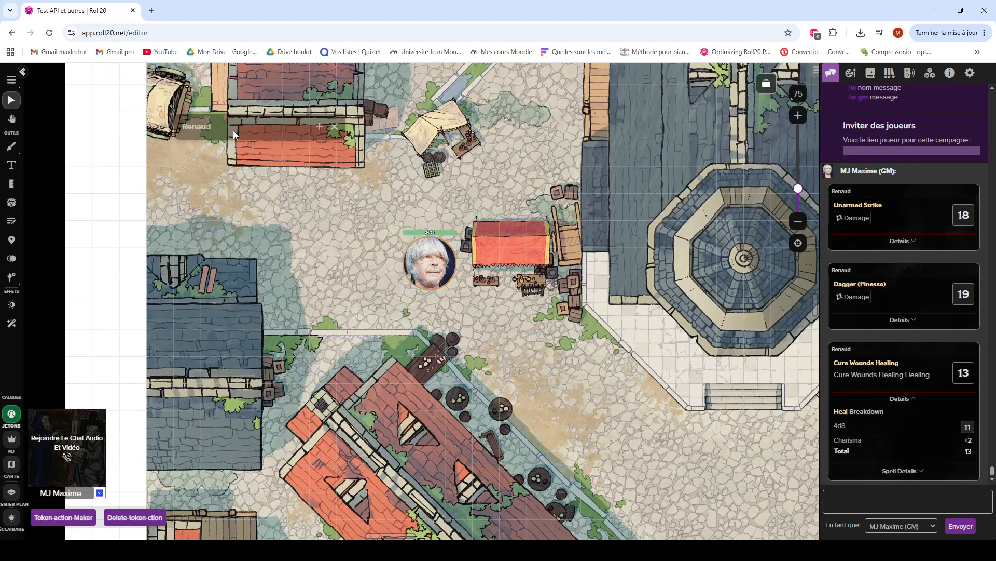
click(229, 130)
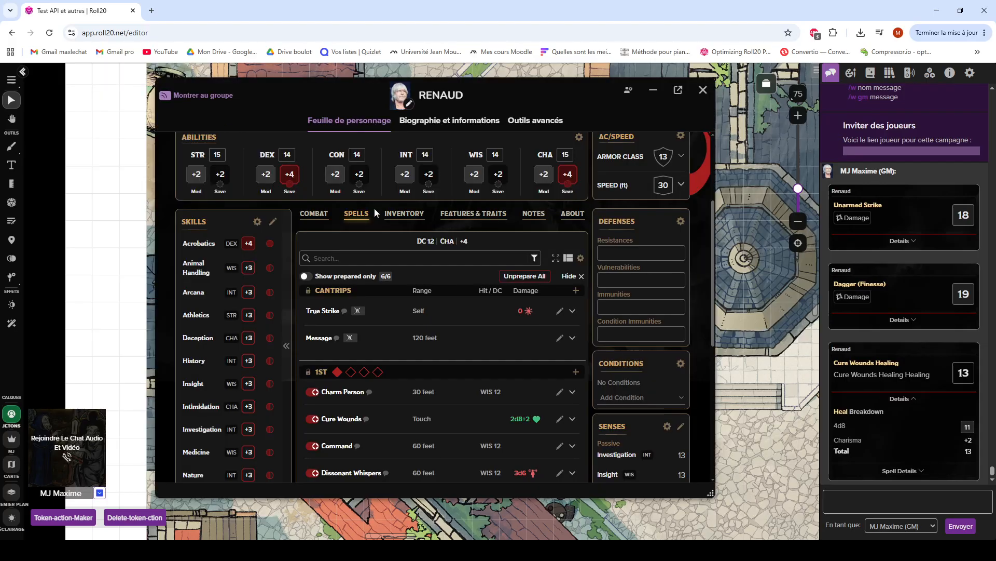
scroll(282, 272, down, 1)
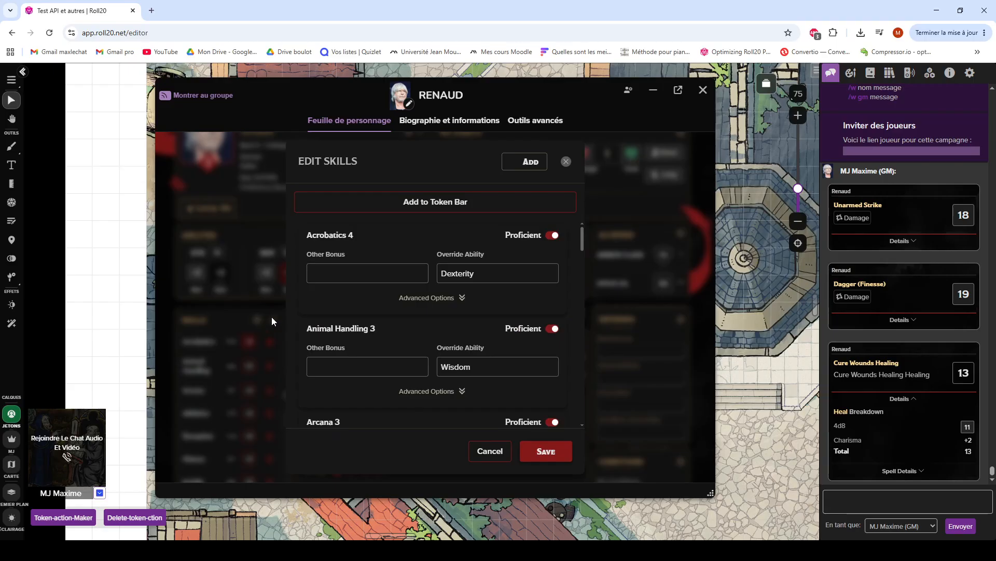
click(421, 203)
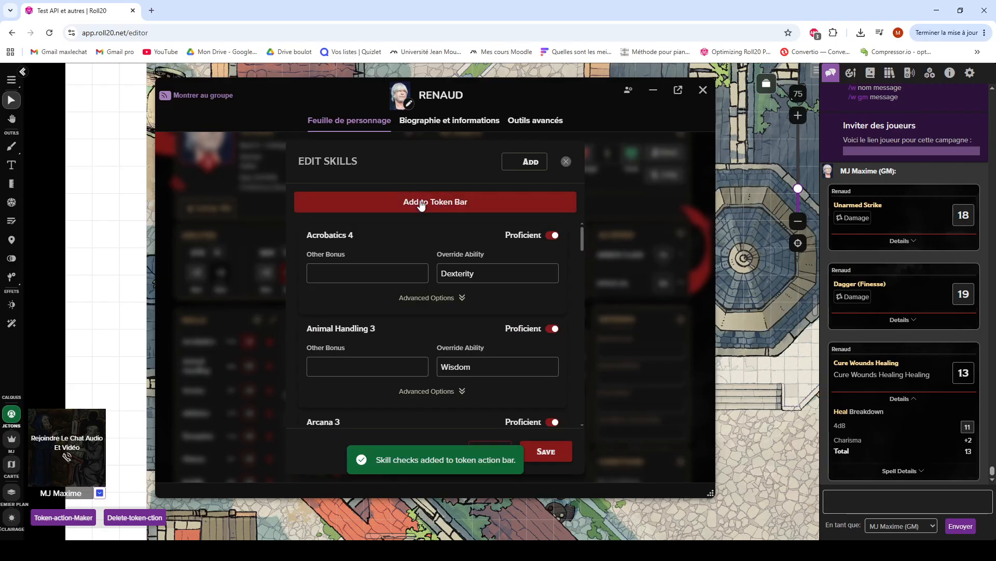
click(545, 452)
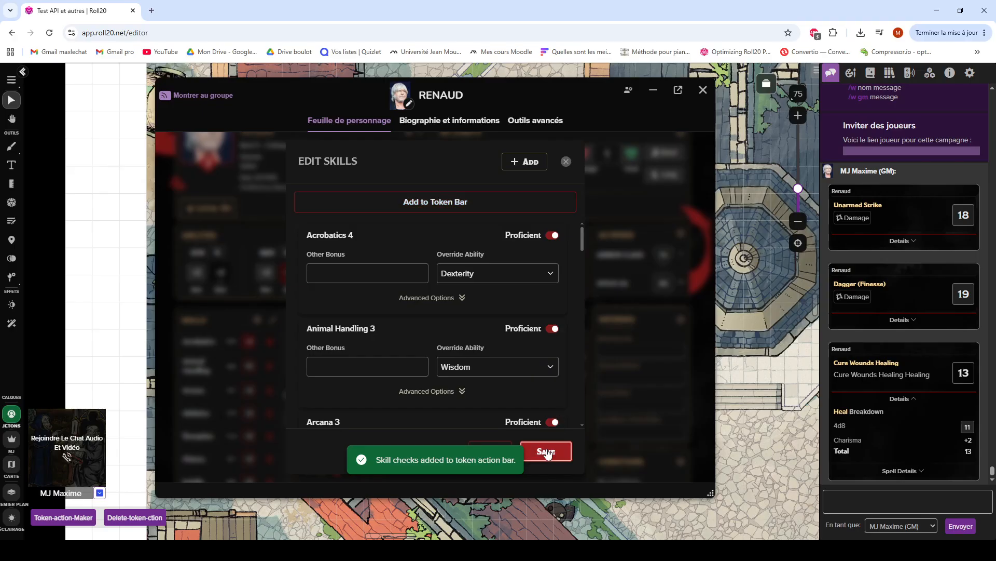
Step: Minimize the character sheet, reselect the Renaud token and roll a Performance check with its Skills token action
double_click(497, 93)
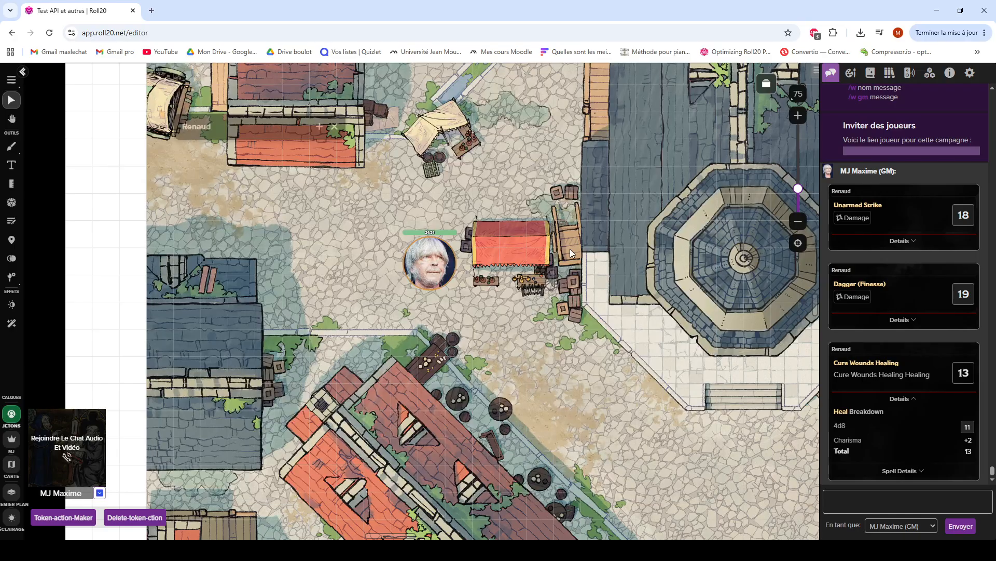
click(423, 270)
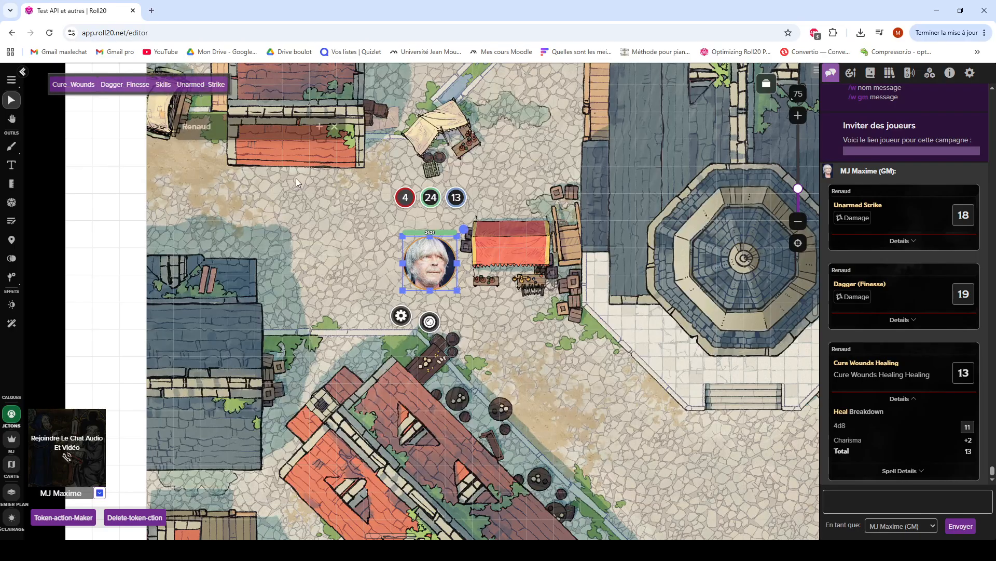
click(163, 84)
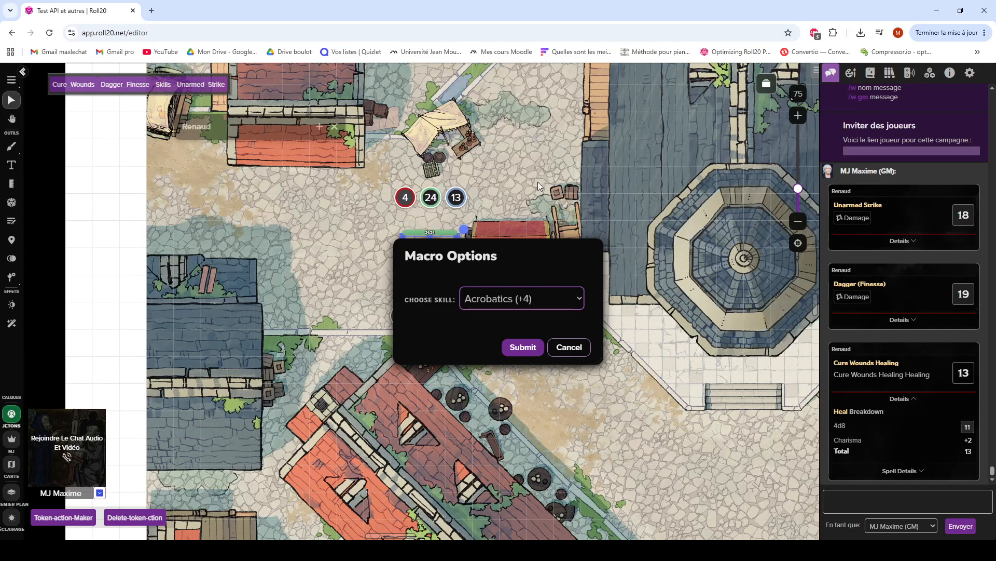
click(589, 238)
click(517, 348)
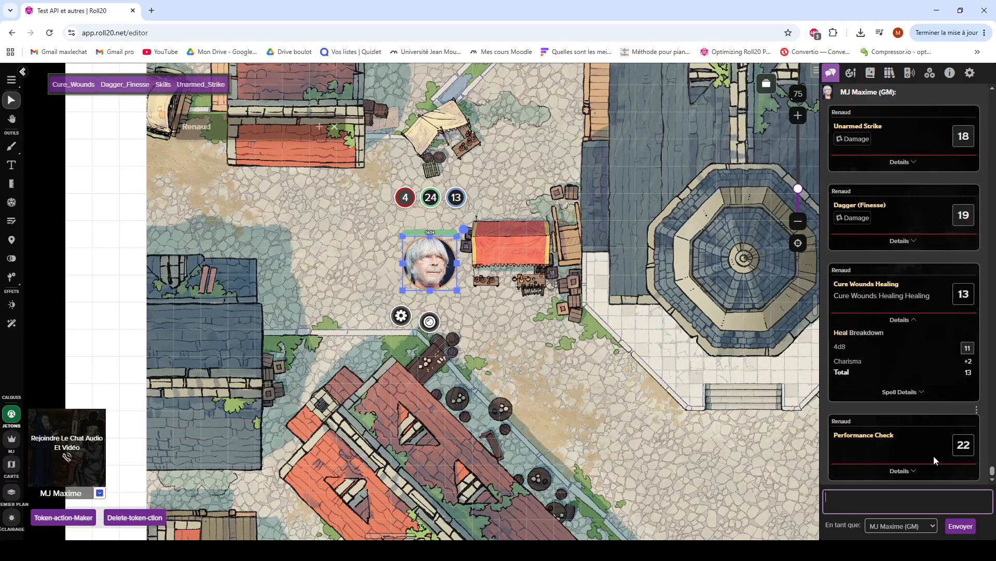
Step: Restore the character sheet and add both the ability checks and the saving throws to the token action bar
click(507, 253)
click(433, 269)
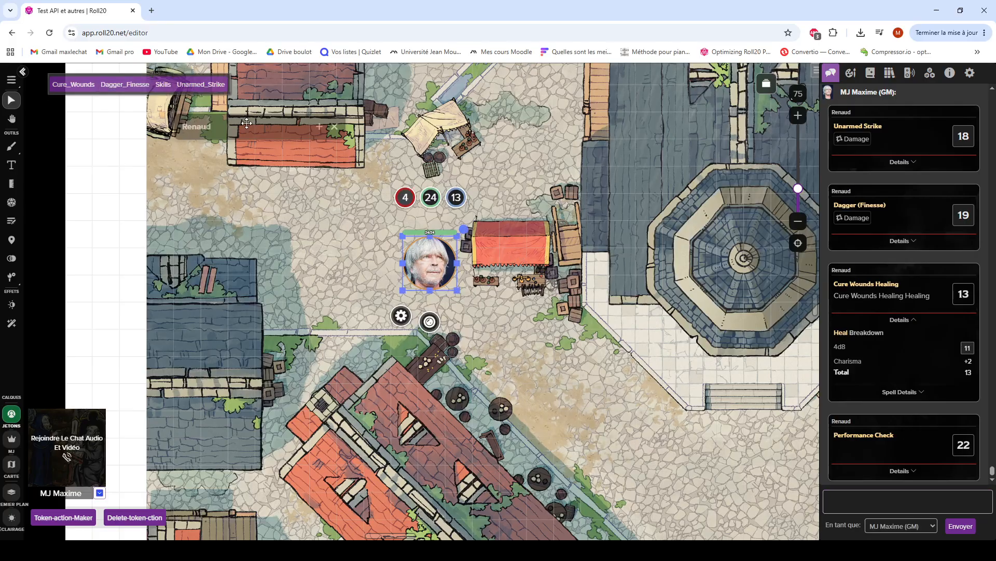
click(319, 127)
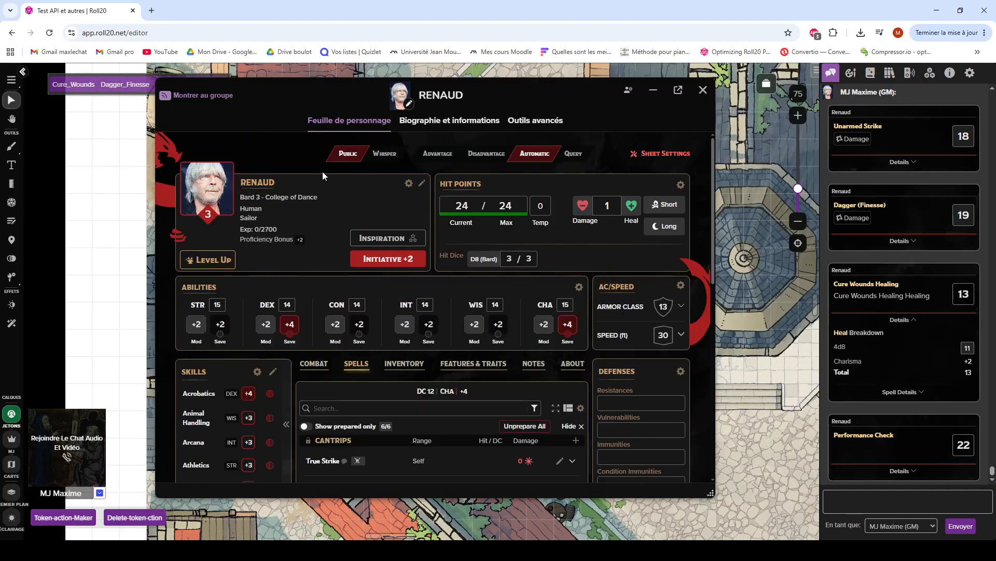
click(579, 288)
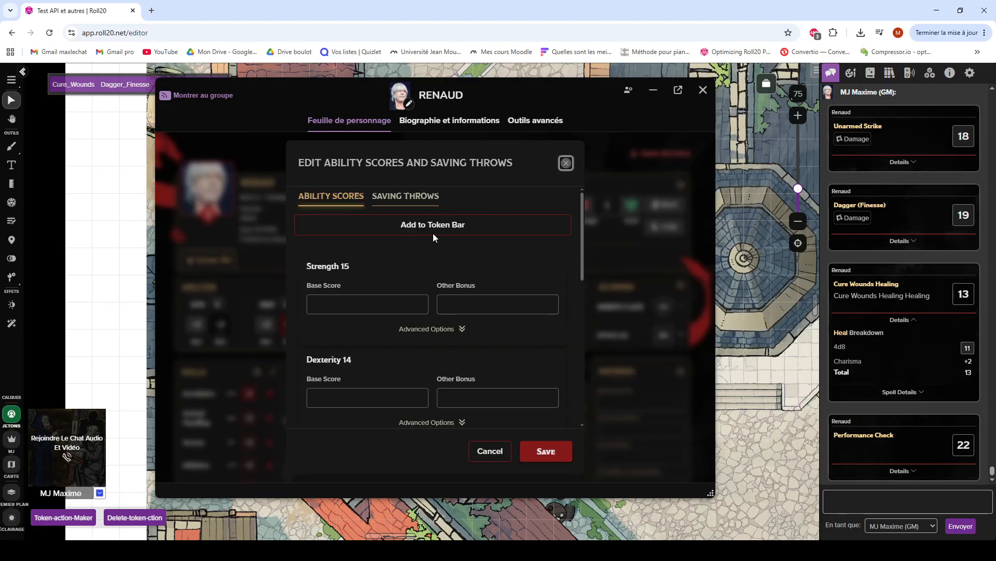
click(380, 229)
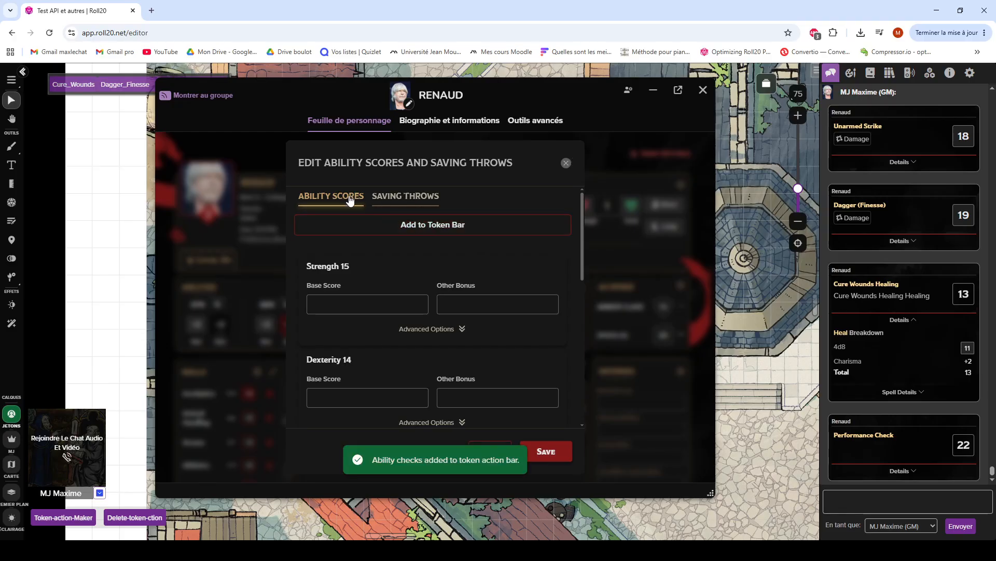
click(397, 198)
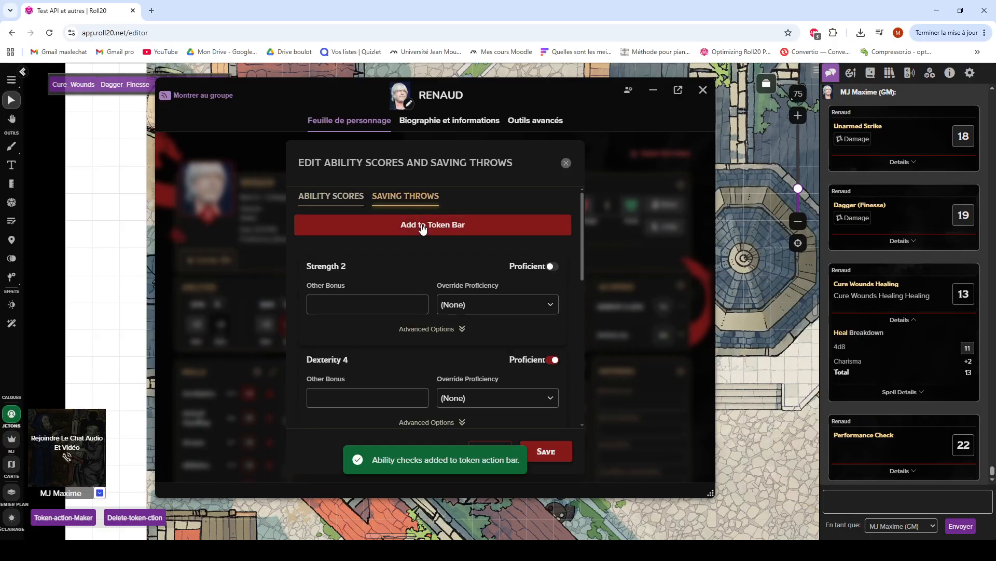
click(422, 228)
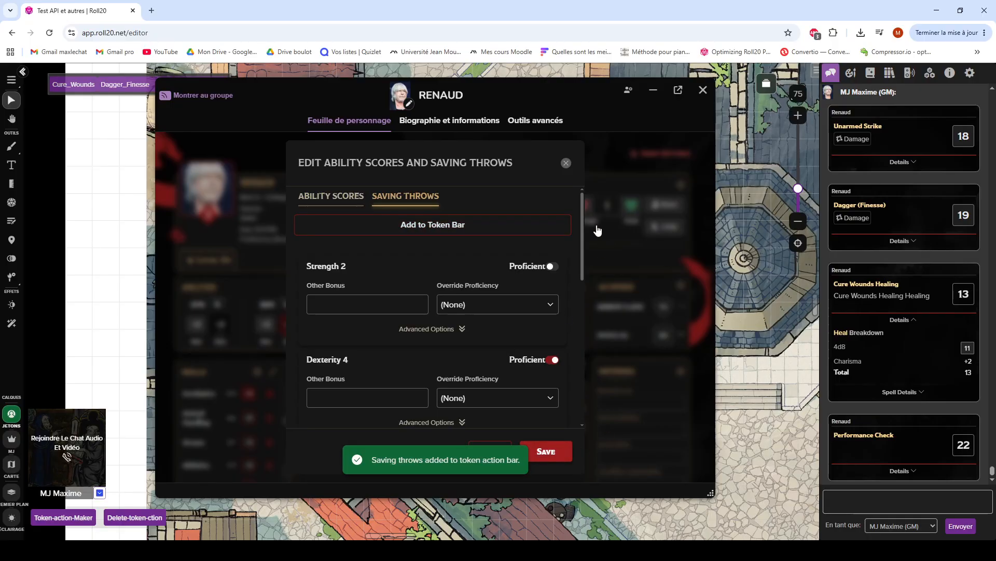
click(605, 157)
Step: Minimize the character sheet, reselect the Renaud token and roll a Wisdom check with its Ability_Check token action
double_click(558, 90)
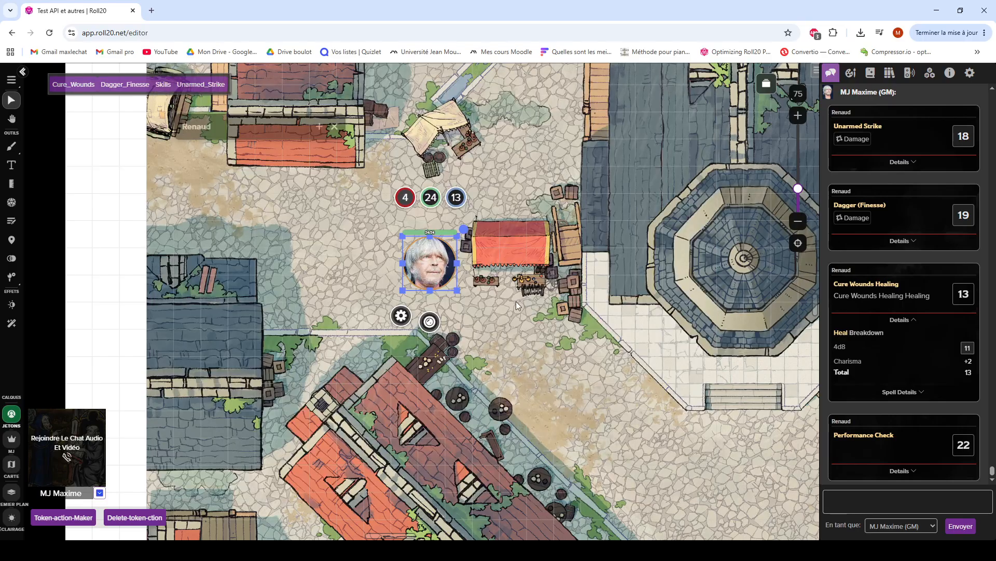
click(516, 301)
click(430, 262)
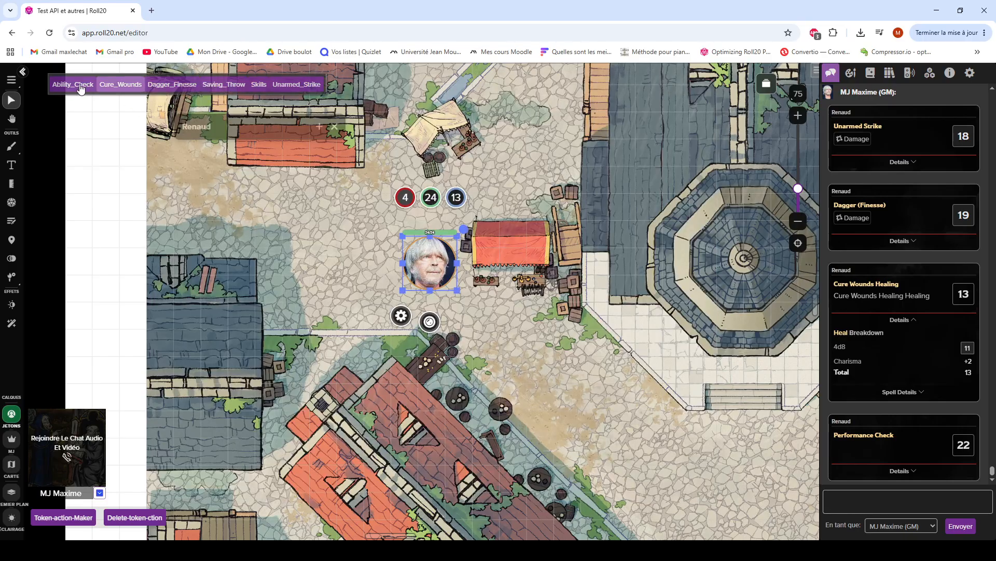
click(61, 88)
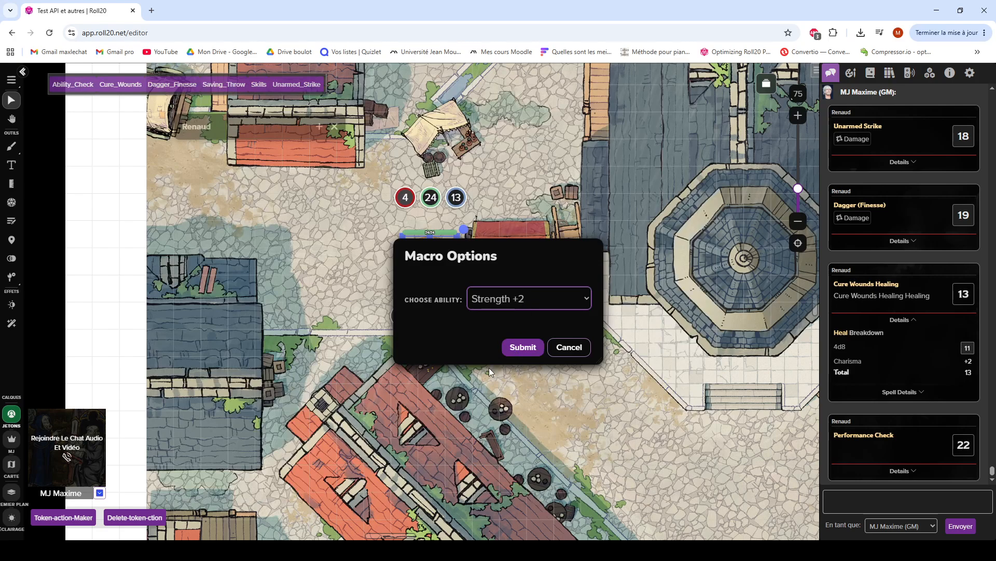
key(w)
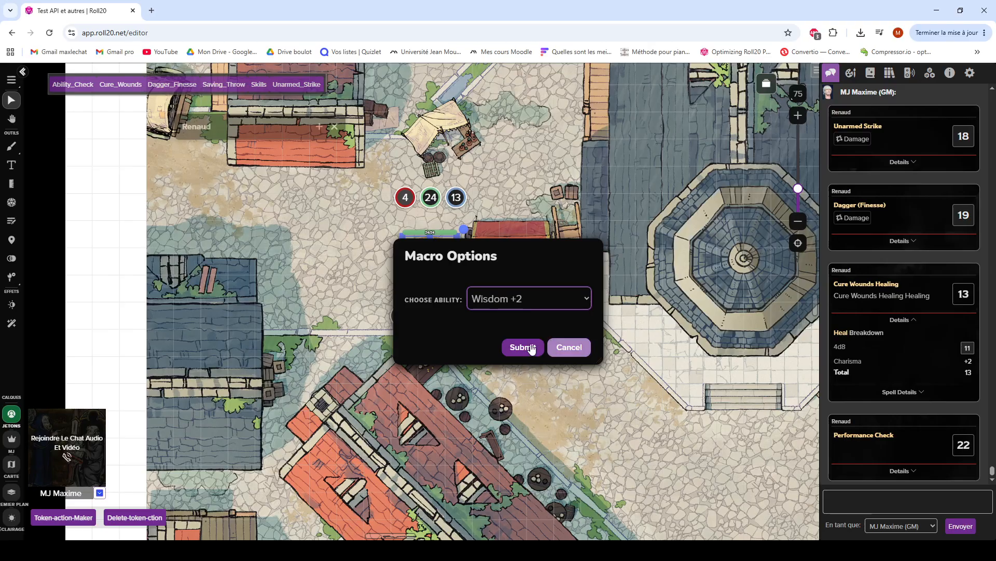
click(522, 347)
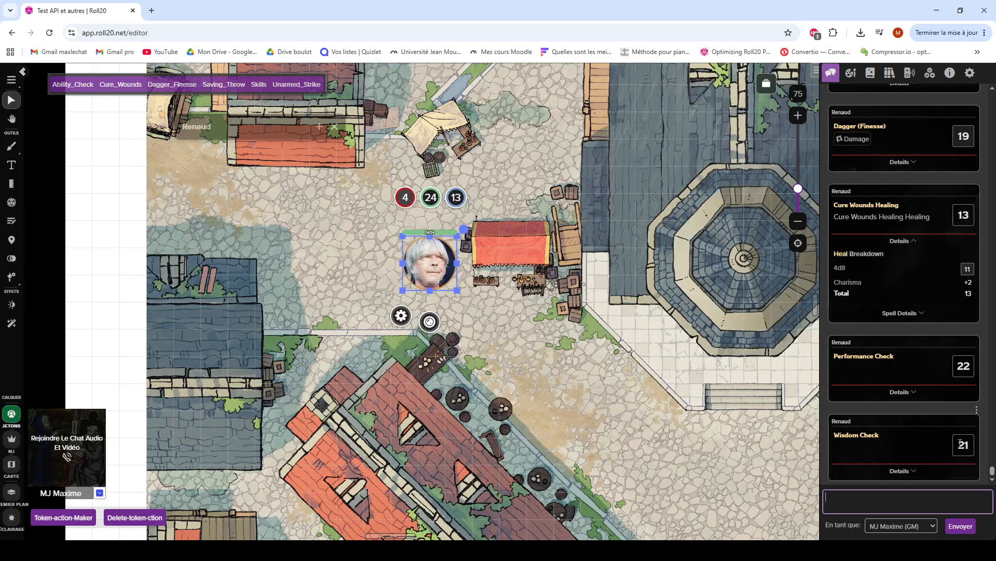
Step: Close the minimized character sheet and roll Dagger_Finesse from the reselected Renaud token
click(540, 301)
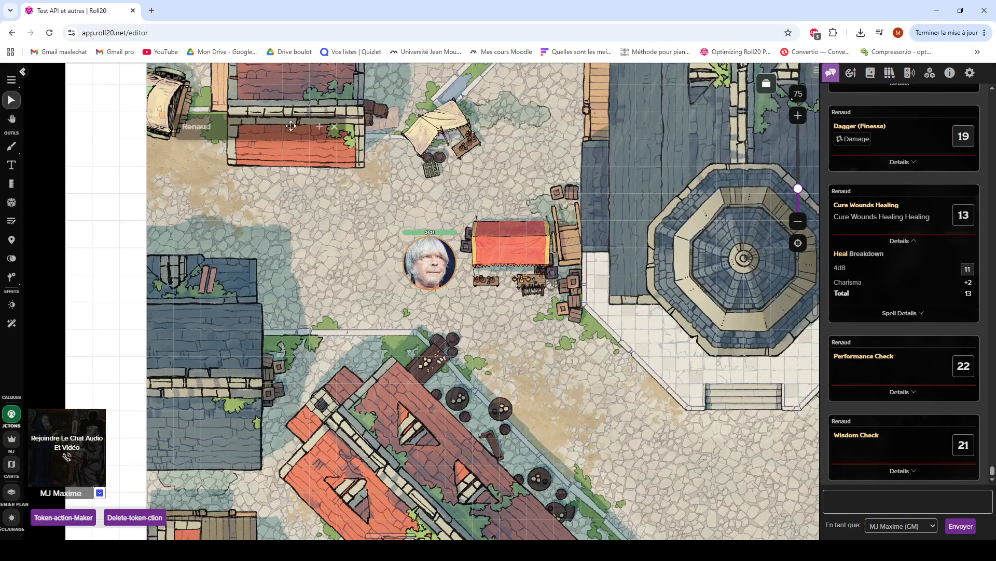
click(336, 127)
click(426, 268)
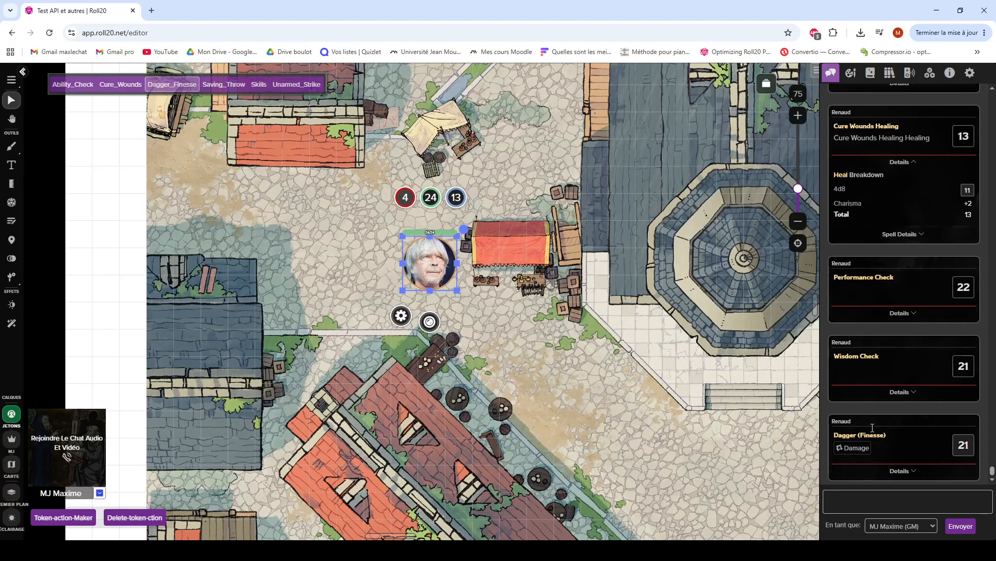
Step: Roll Unarmed_Strike from the Renaud token's actions and deselect the token
click(293, 84)
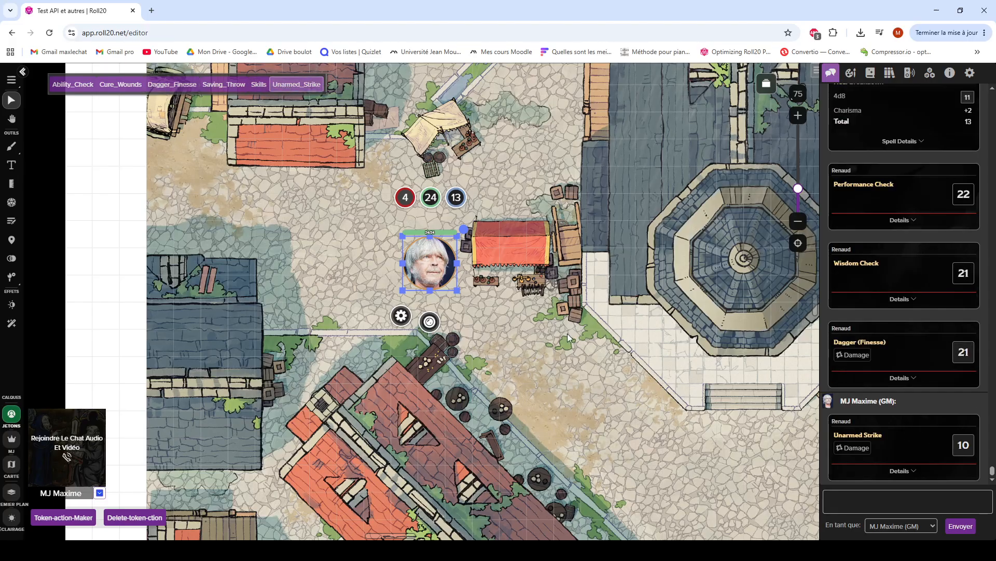
drag(574, 345, 524, 328)
click(515, 313)
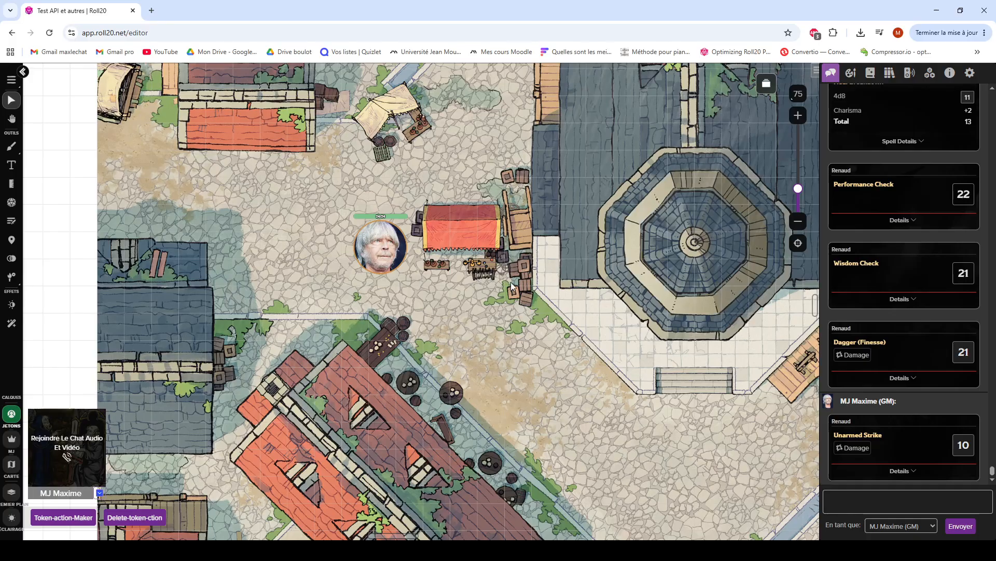
Step: Open the Renaud token's character sheet, set its roll mode to Advantage and roll Unarmed_Strike with the token action
click(378, 246)
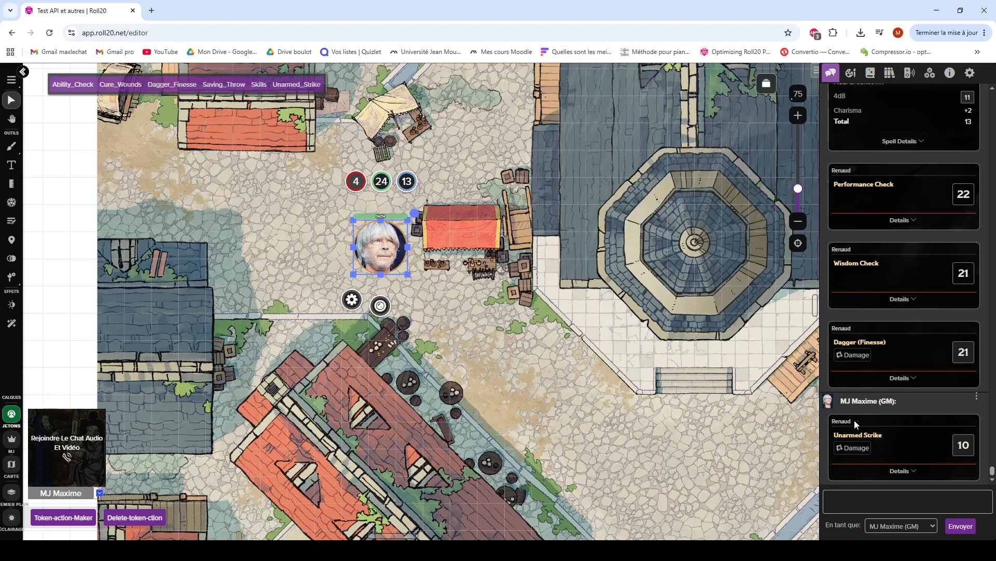
double_click(381, 242)
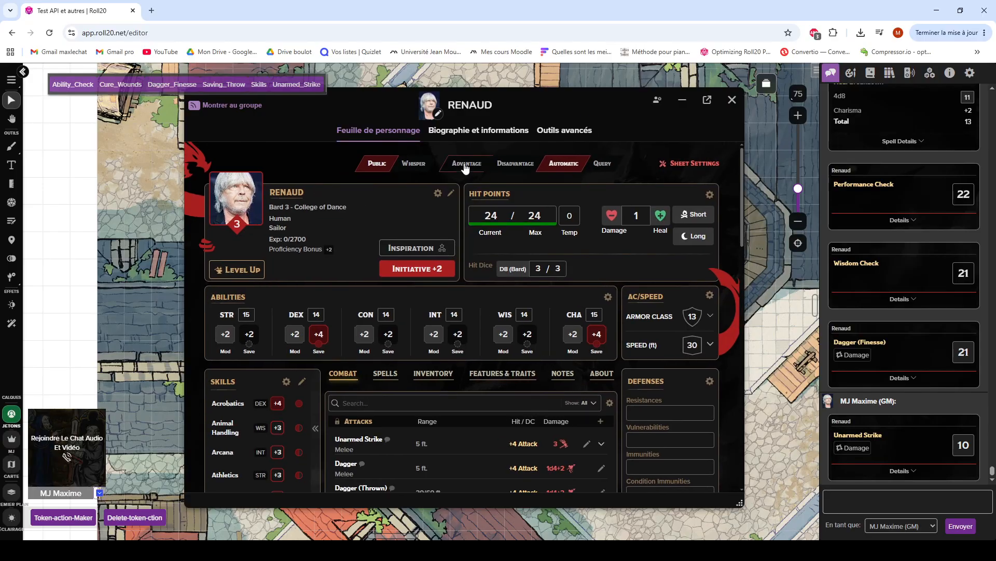
click(467, 164)
scroll(466, 278, down, 1)
scroll(465, 278, down, 3)
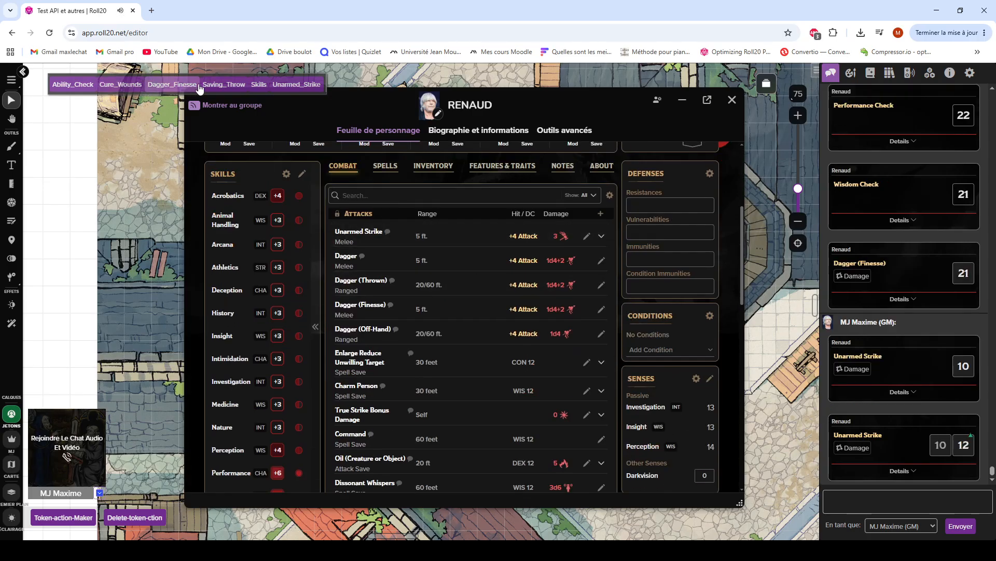
click(291, 84)
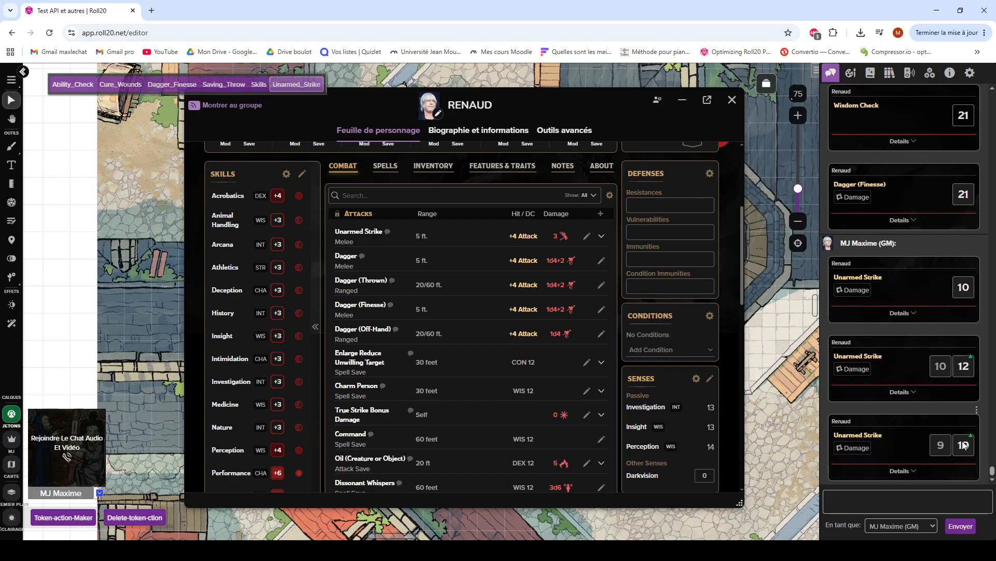
Step: Set the character sheet's roll mode back to Automatic and close the sheet
scroll(551, 310, up, 5)
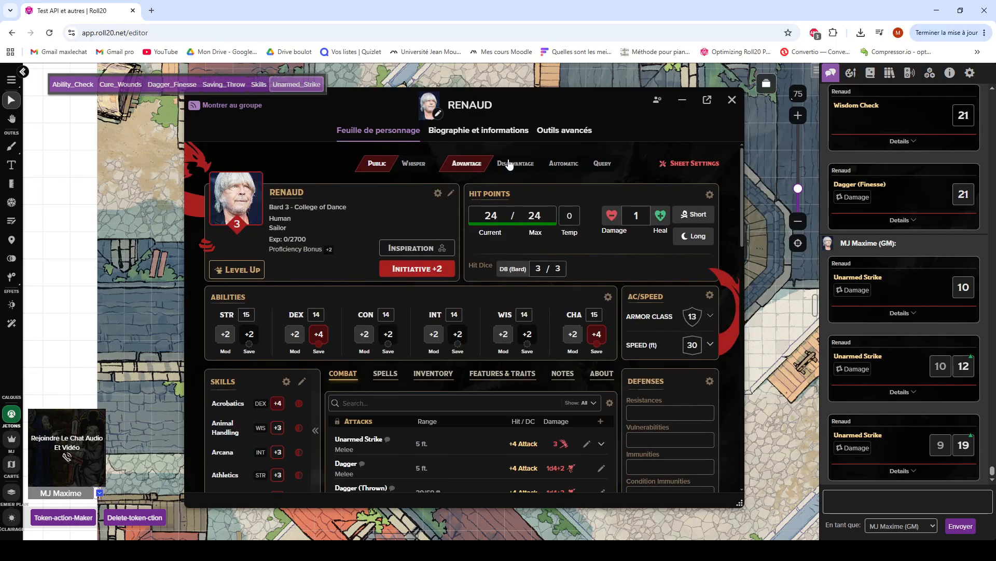
click(558, 167)
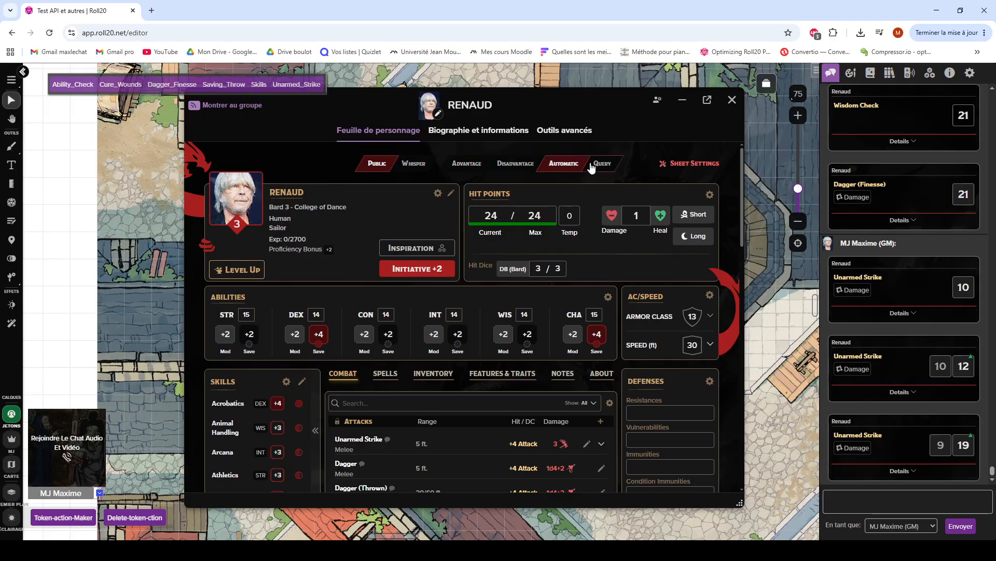
click(731, 100)
drag(500, 244, 511, 316)
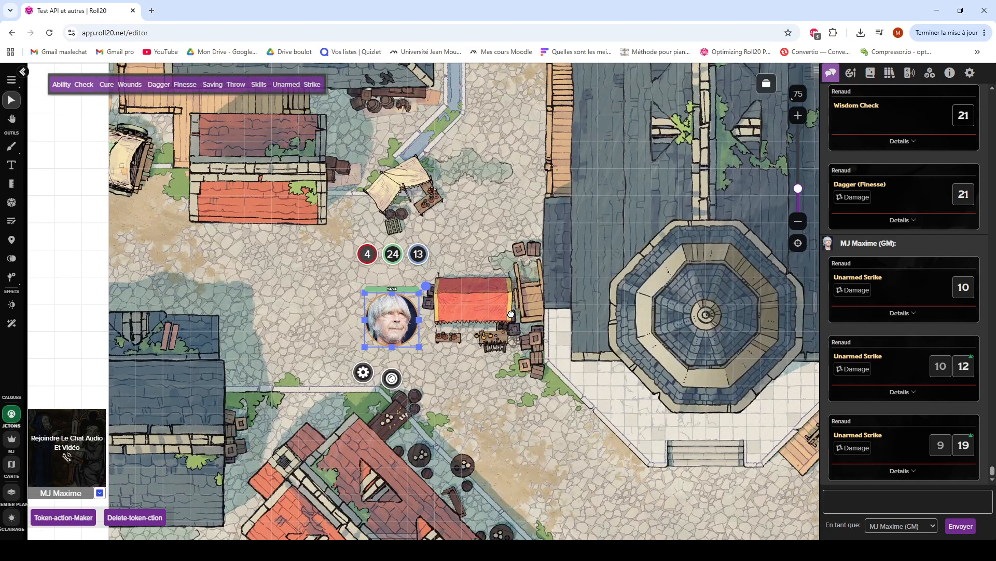
Step: Delete the Ability_Check macro in the Renaud character's advanced tools, close the sheet and deselect the token
double_click(392, 310)
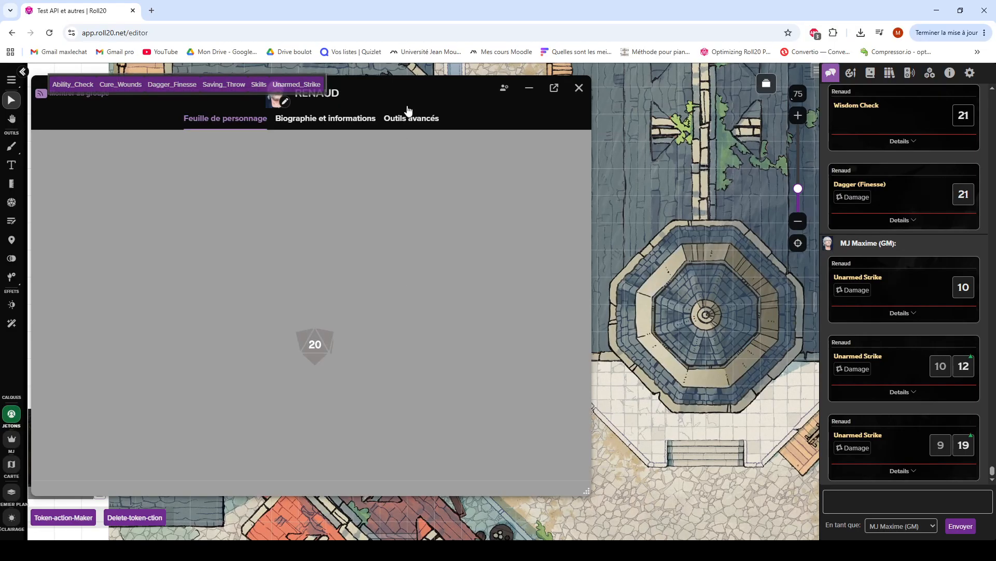
click(411, 125)
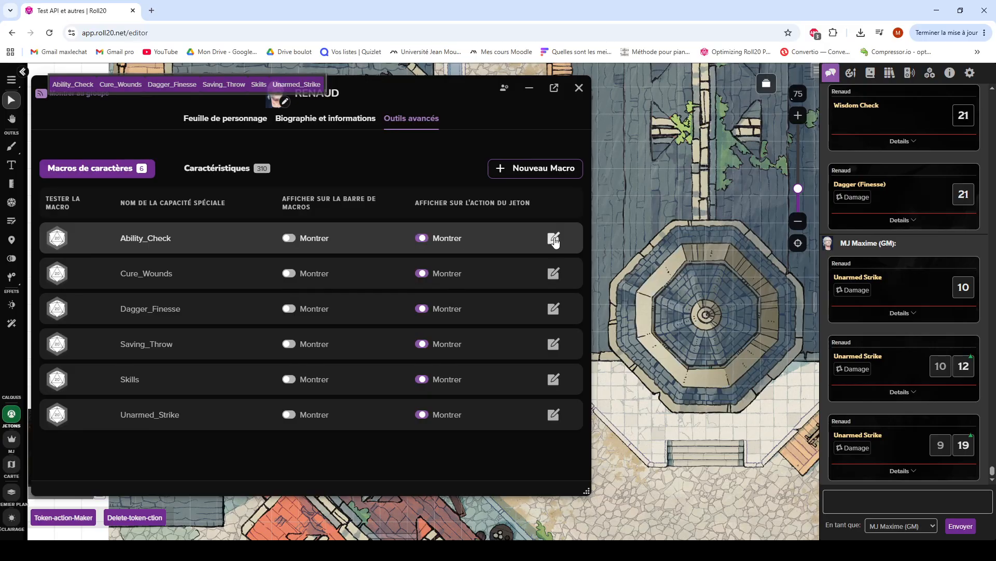
click(553, 239)
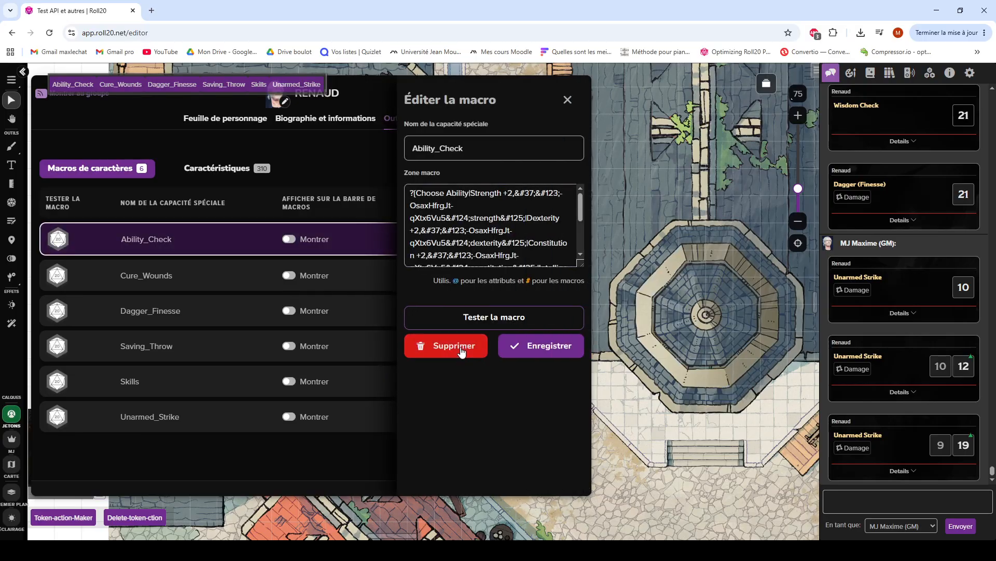
click(458, 347)
click(471, 381)
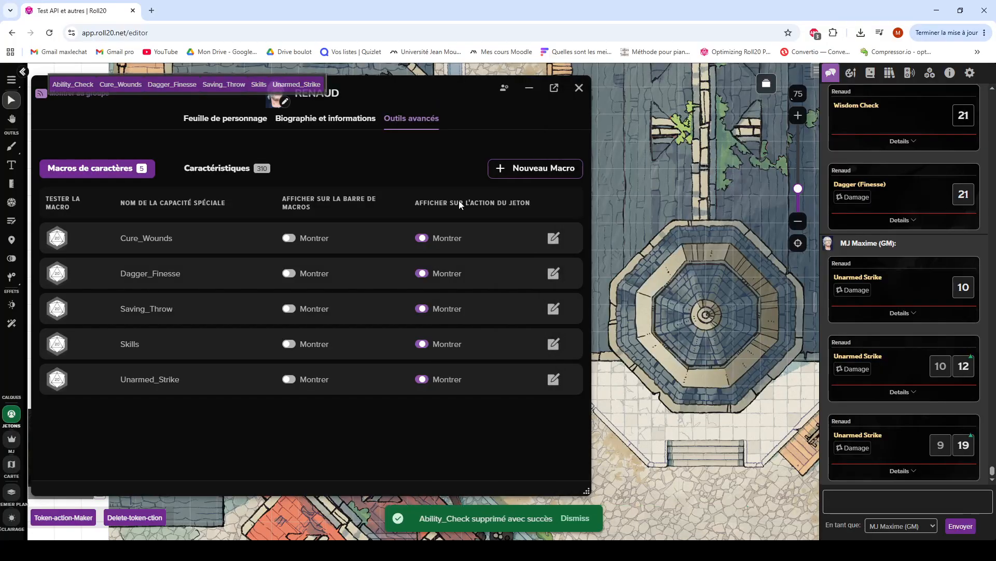
key(Escape)
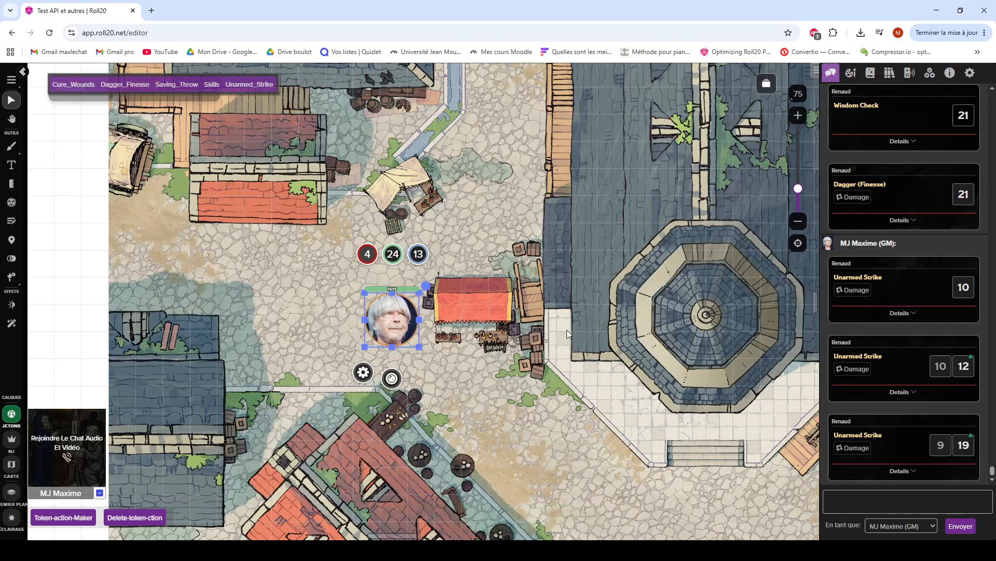
drag(542, 186, 598, 387)
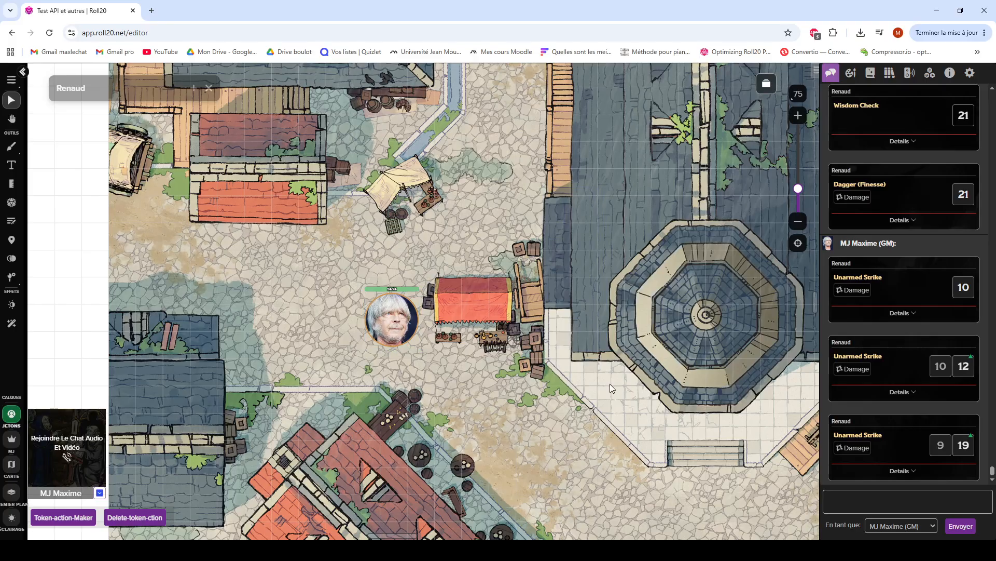